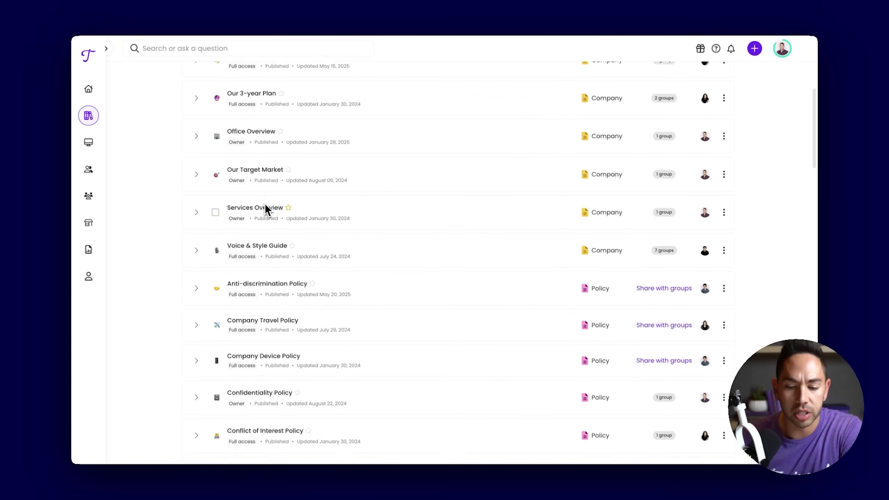
Review the Welcome to Our Company subject and its All About Us topic steps, then collapse them
scroll(264, 206, "down", 8)
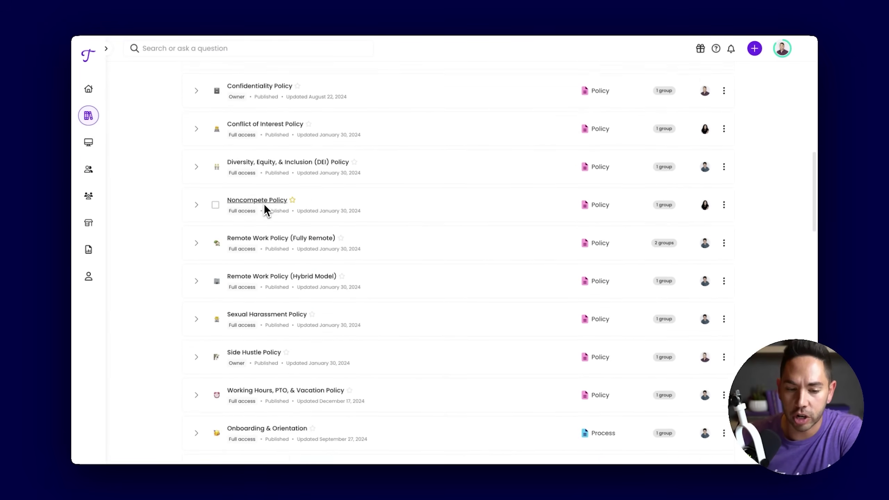
scroll(264, 204, "down", 6)
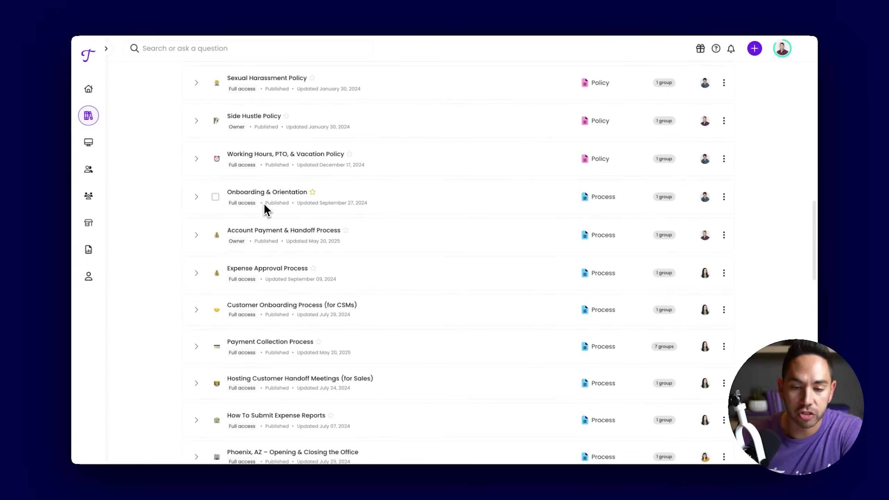
scroll(264, 204, "up", 7)
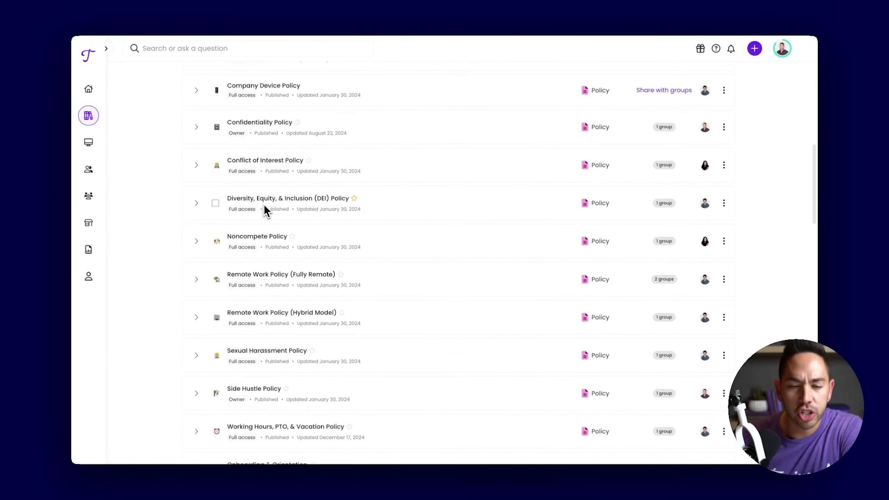
scroll(264, 204, "up", 10)
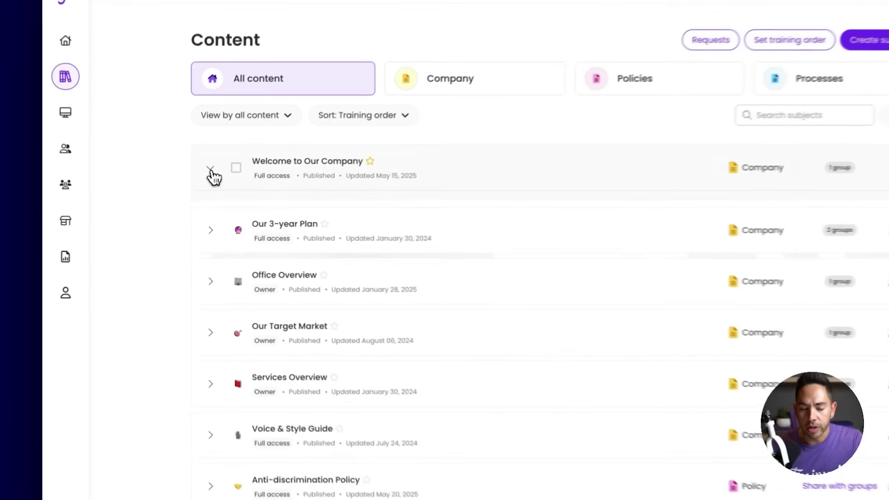
left_click(197, 184)
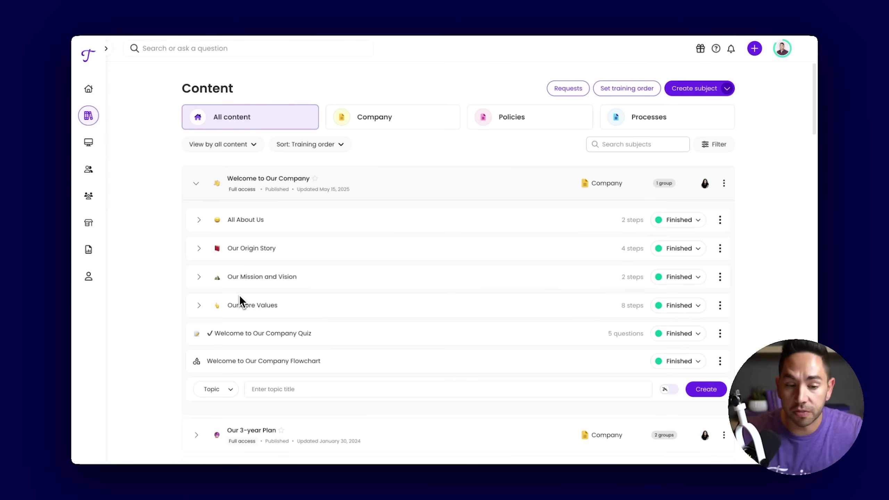
left_click(199, 220)
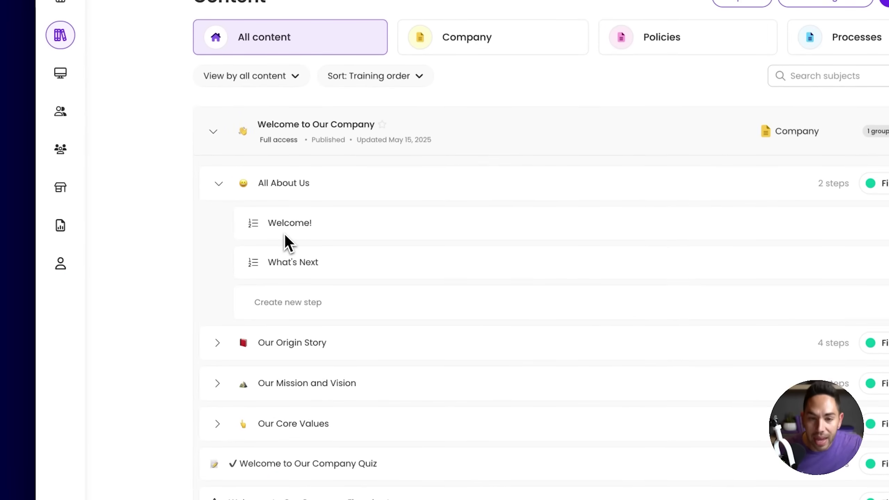
left_click(218, 184)
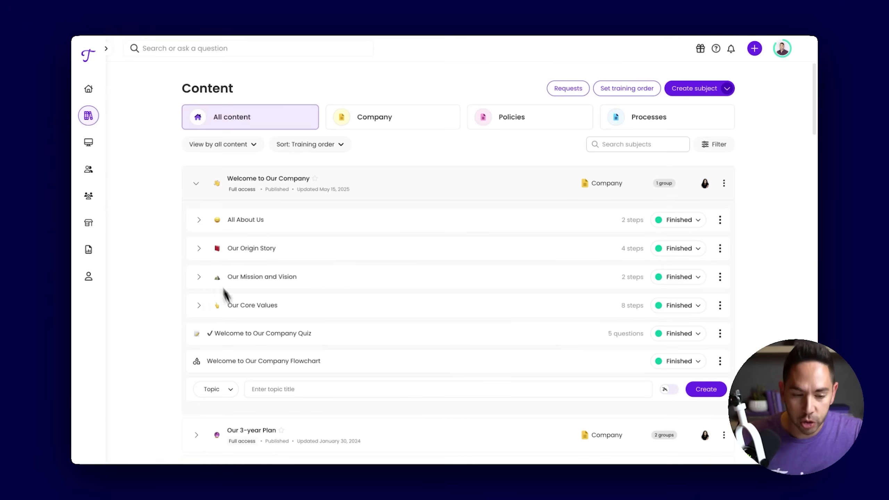
left_click(196, 183)
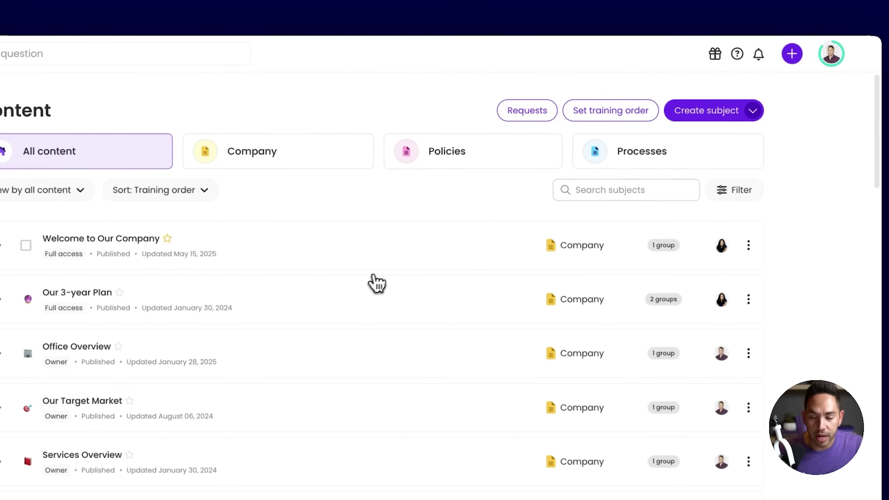
Browse the available templates for starting a new subject
left_click(752, 111)
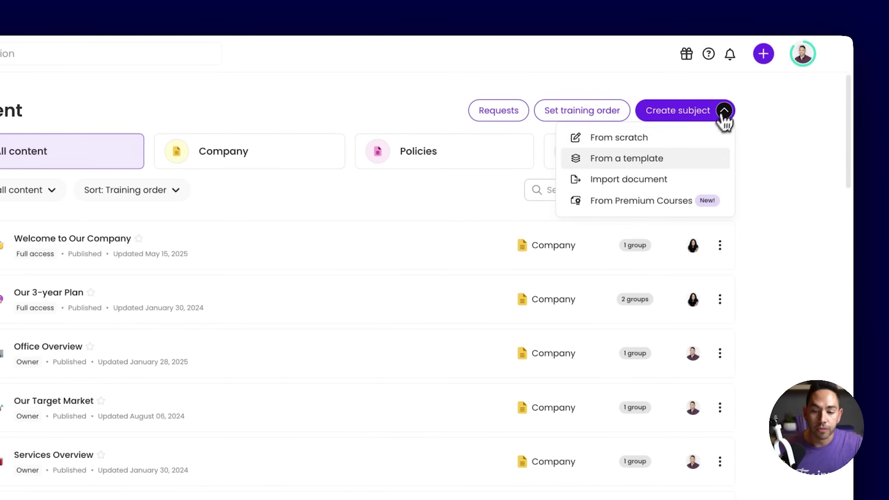
left_click(675, 160)
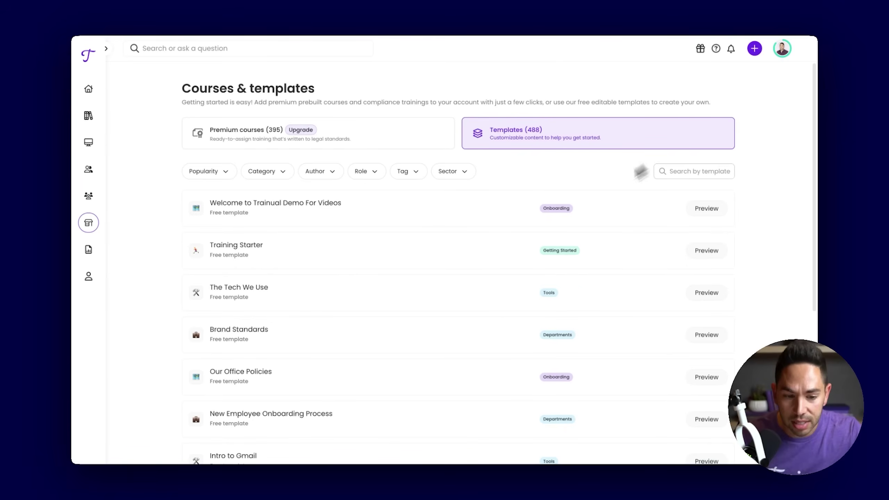
scroll(402, 214, "down", 1)
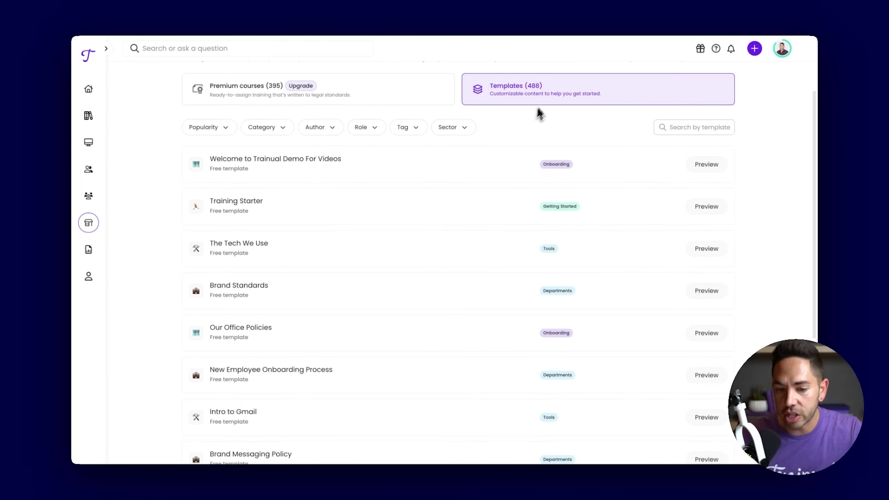
scroll(319, 196, "down", 1)
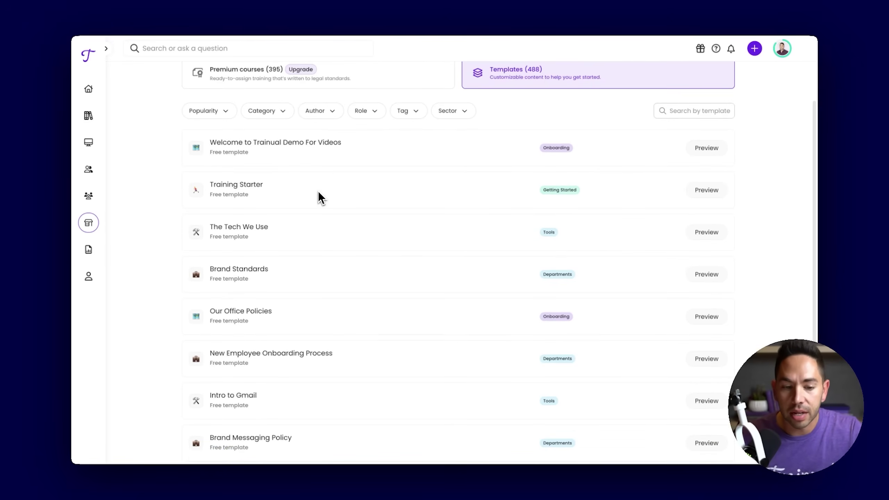
scroll(301, 154, "down", 2)
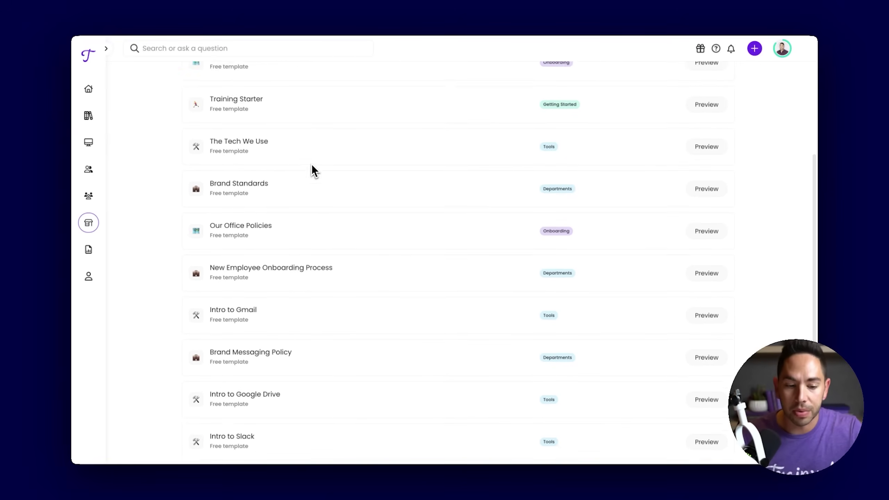
scroll(311, 261, "down", 2)
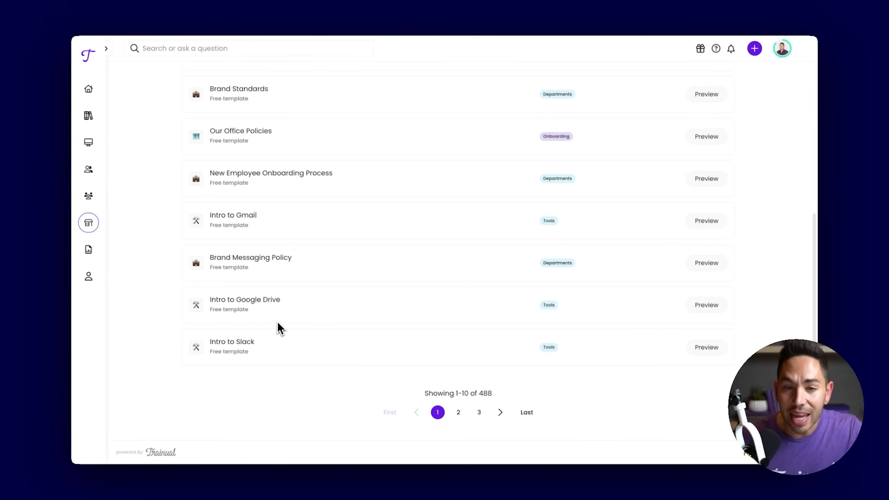
Back on Content, start a new subject and enter the name 'Client Onboarding Process'
mouse_move(100, 119)
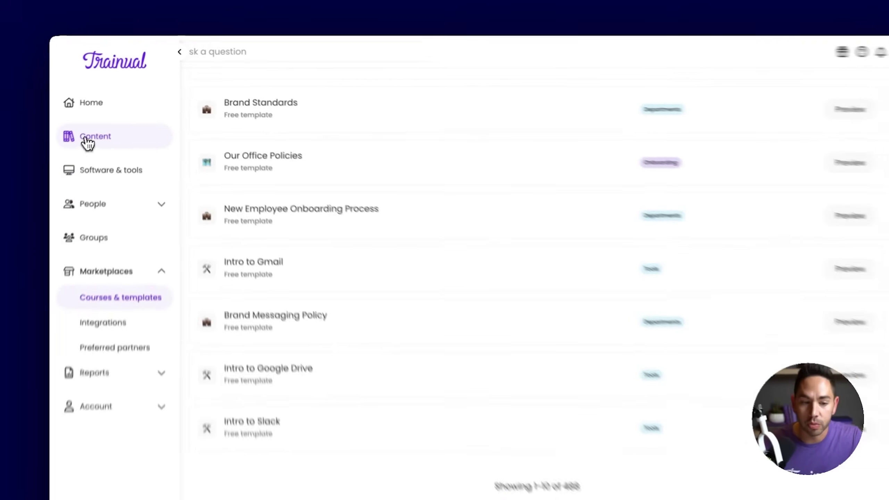
left_click(86, 139)
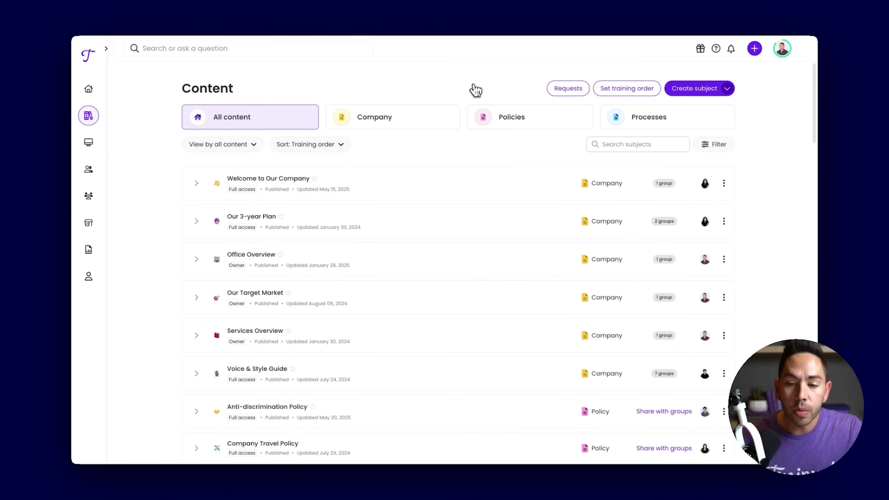
left_click(710, 89)
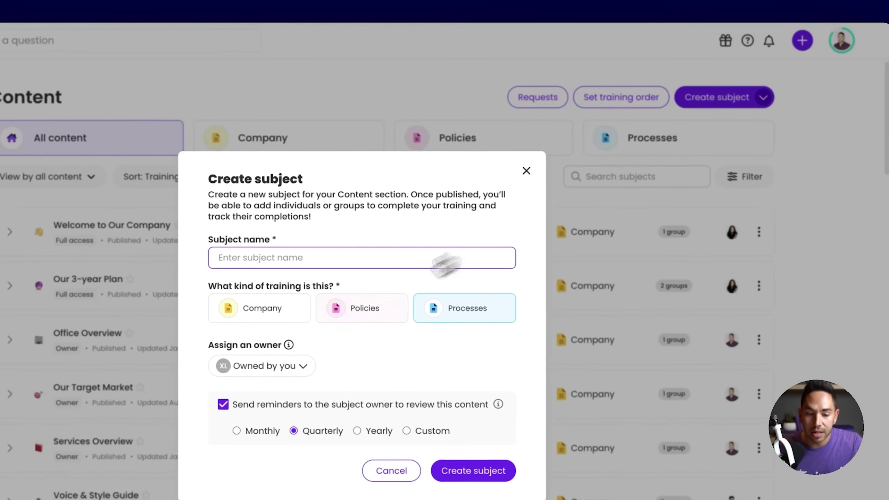
type("Client On")
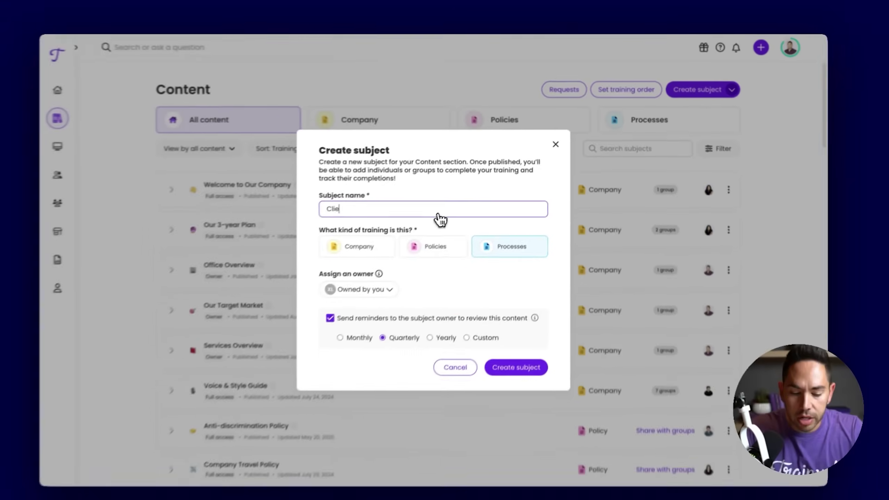
type("boar")
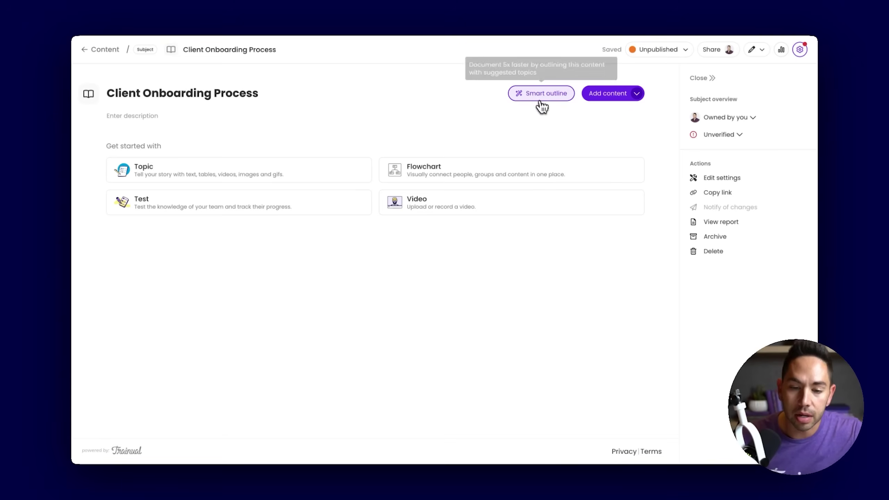
Add two Smart outline suggested topics, including Setting Up Client Accounts with six steps
left_click(538, 97)
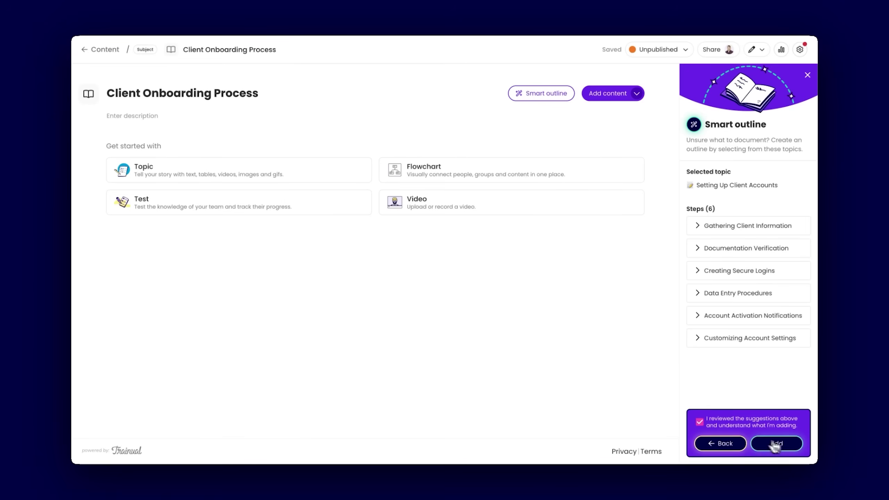
left_click(776, 445)
left_click(753, 283)
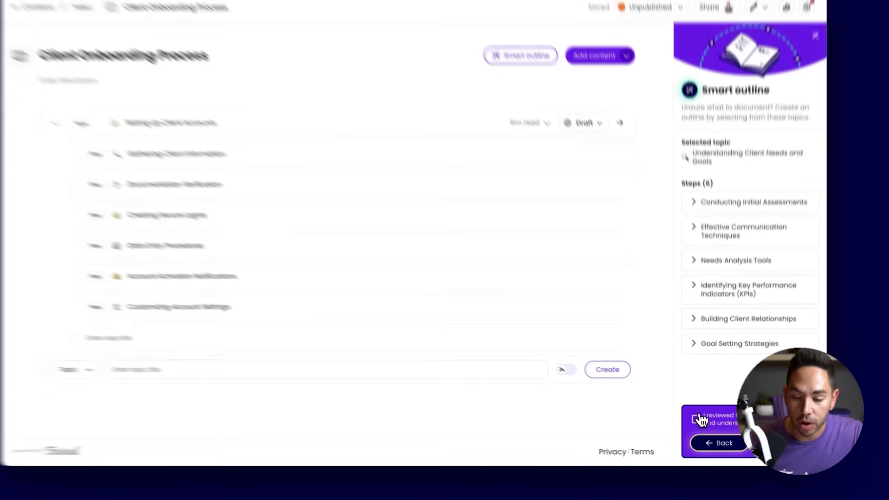
left_click(781, 441)
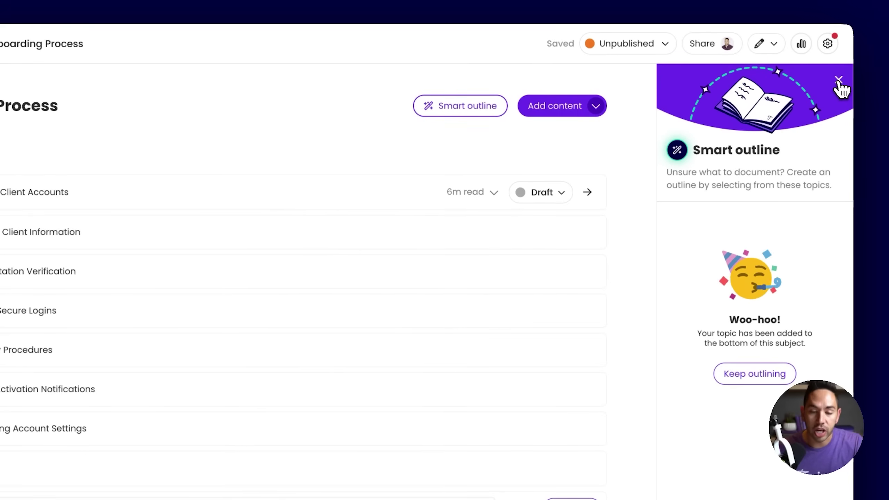
left_click(839, 80)
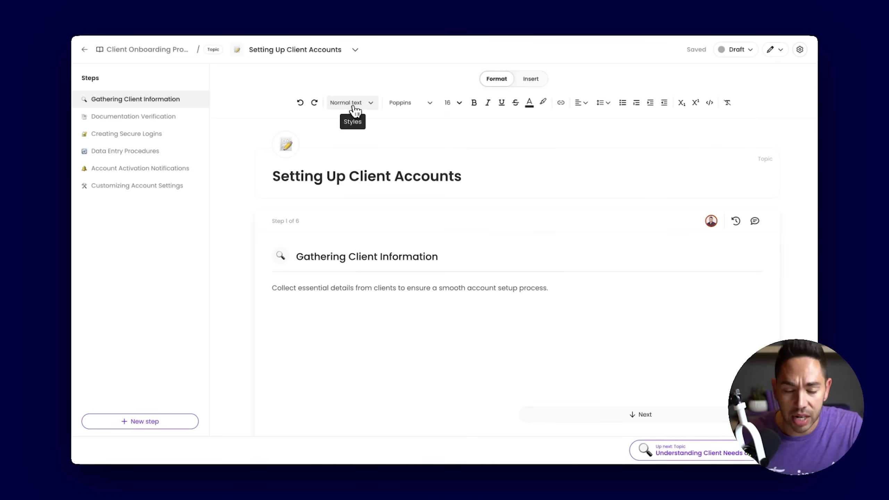
Open the AI writer for the step from the insert options, then close it
left_click(532, 80)
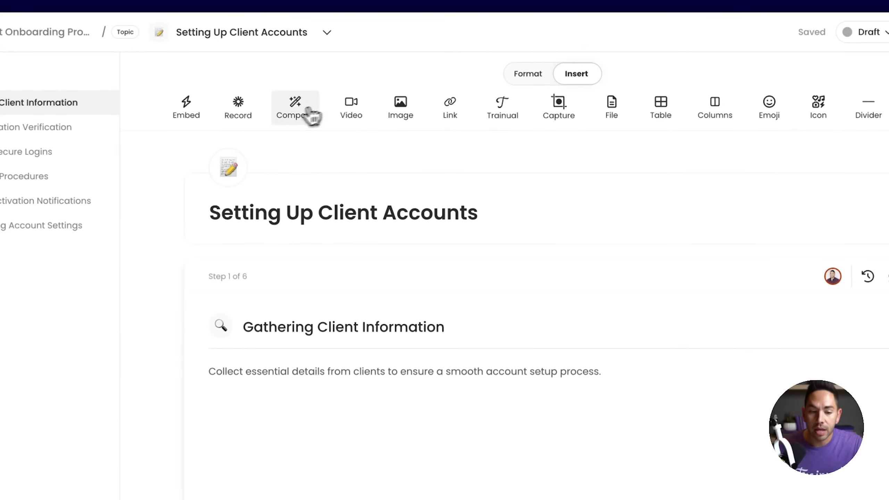
left_click(295, 109)
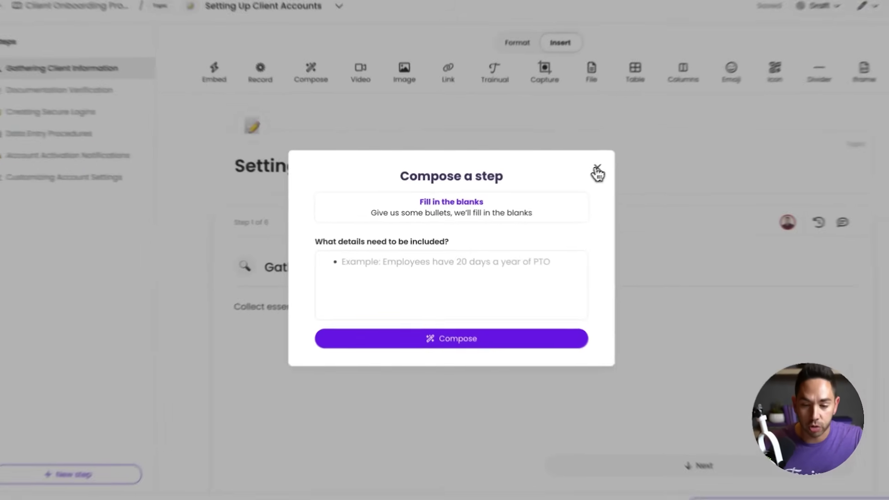
left_click(560, 177)
Preview AI rewrite options for the step description without changing it, then show the insert tools
left_click_drag(609, 317, 177, 313)
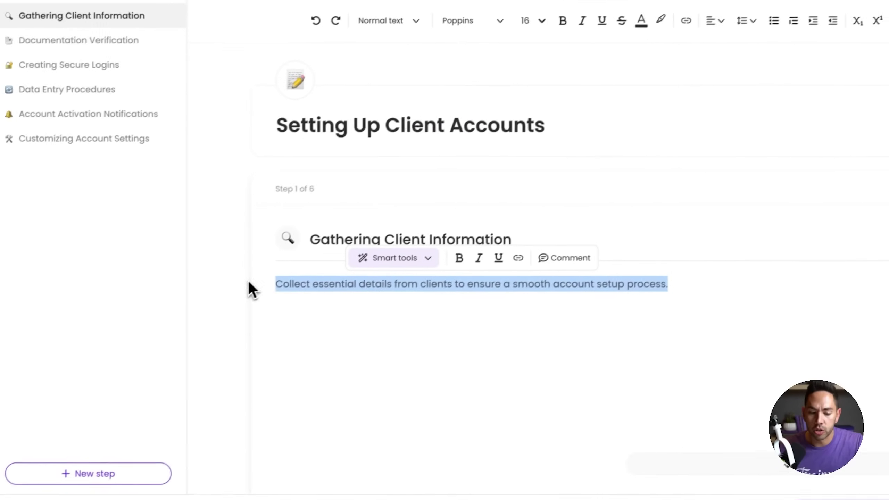
left_click(423, 260)
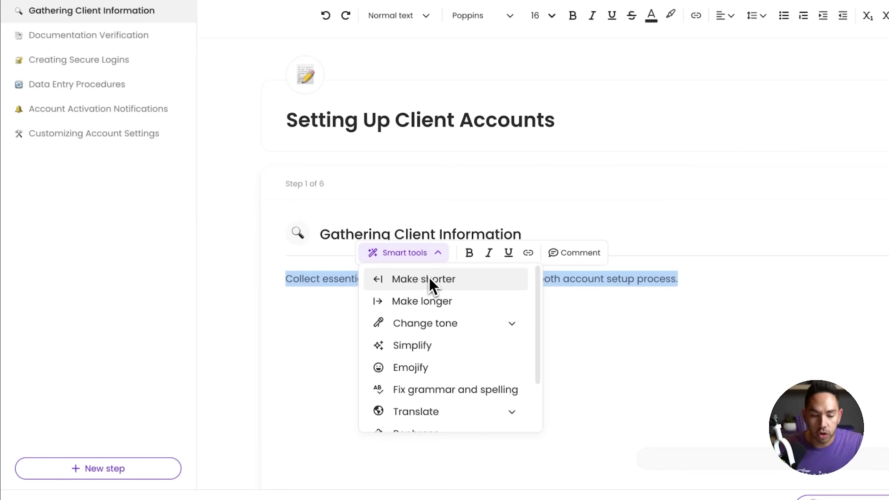
scroll(451, 323, "down", 2)
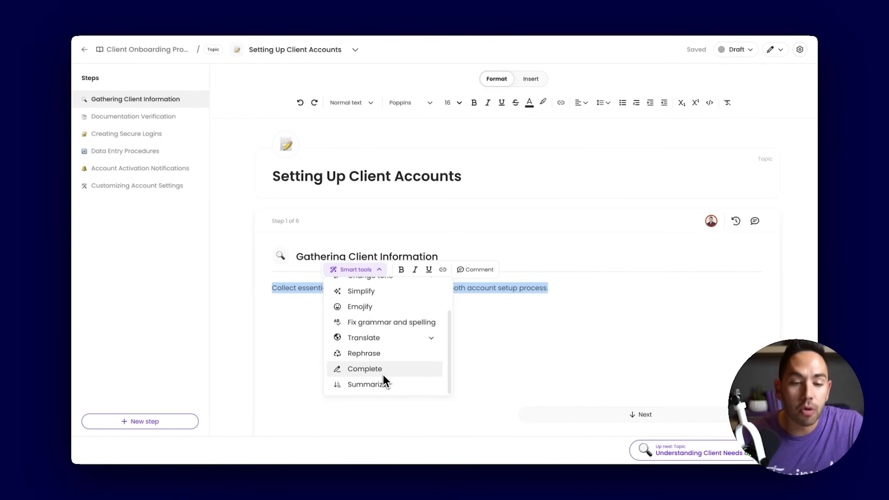
left_click(497, 355)
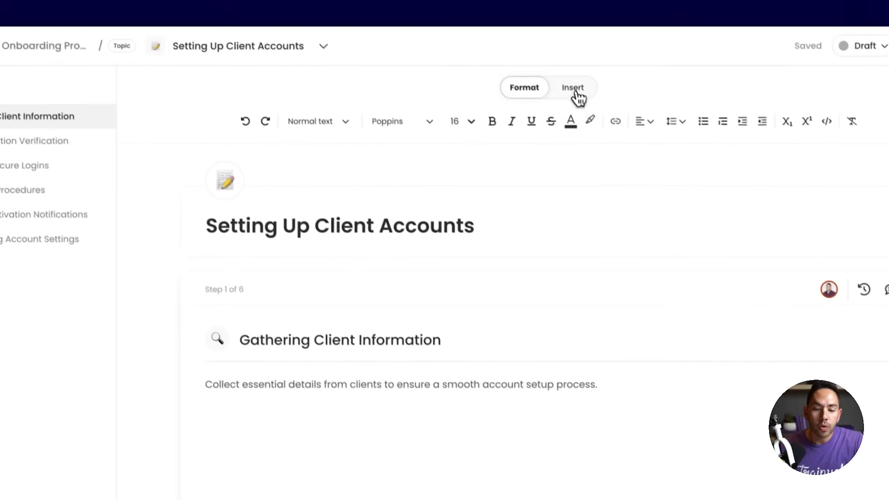
left_click(573, 88)
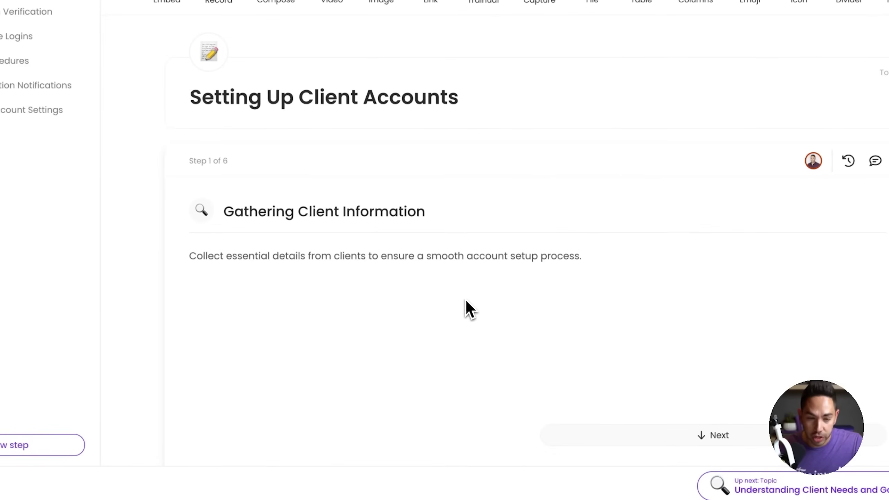
left_click(167, 2)
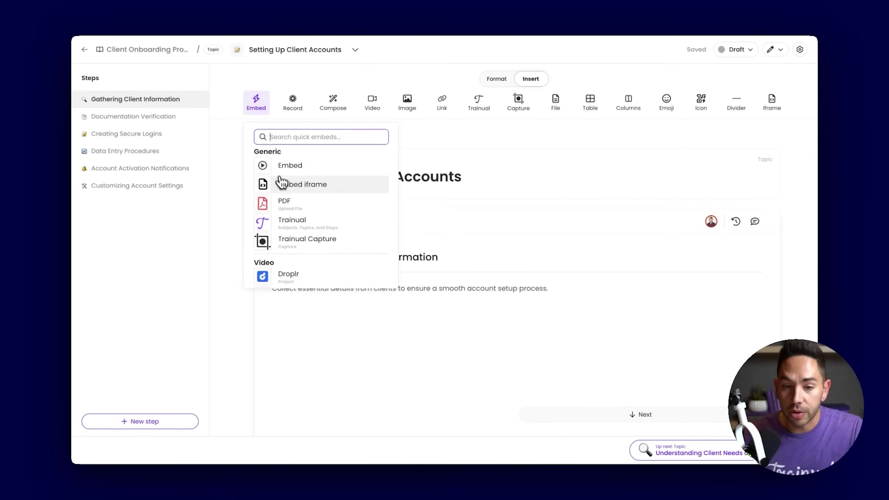
scroll(282, 186, "down", 6)
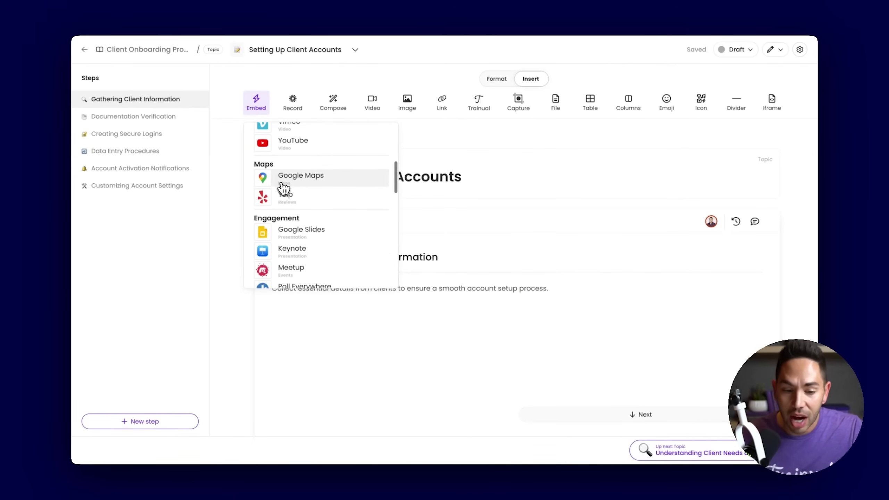
scroll(283, 189, "down", 5)
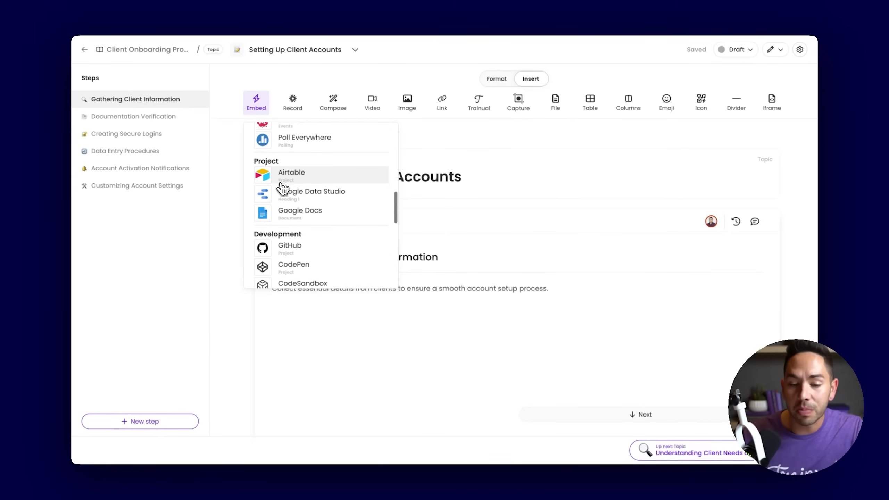
scroll(283, 188, "down", 8)
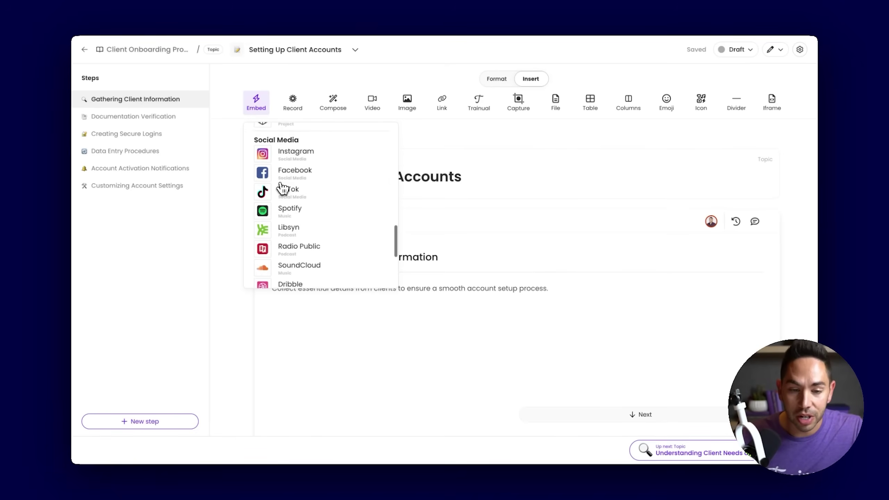
scroll(283, 189, "down", 5)
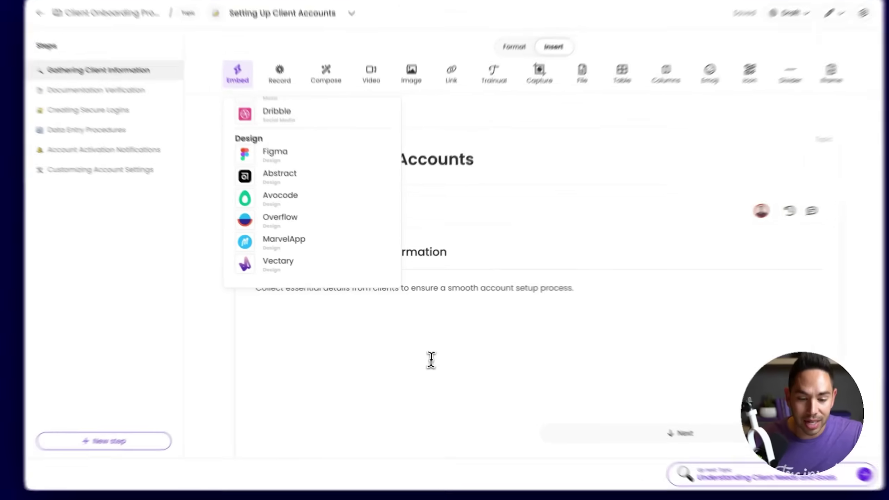
left_click(371, 72)
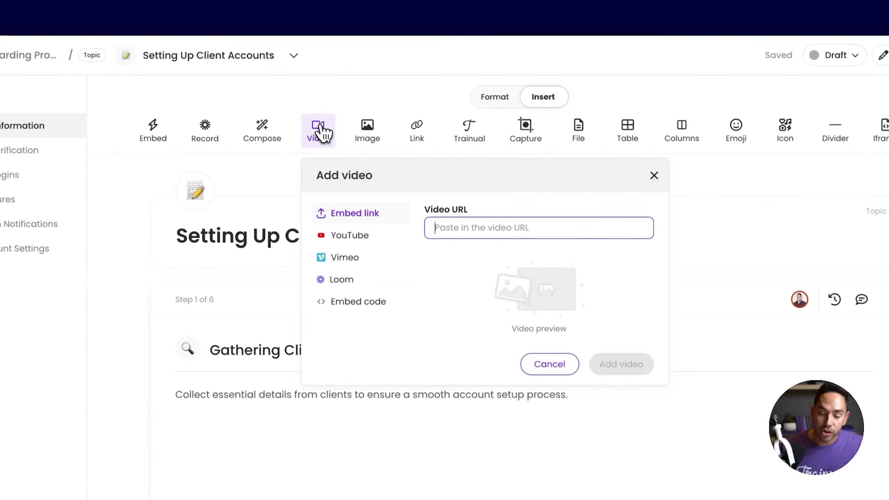
left_click(367, 134)
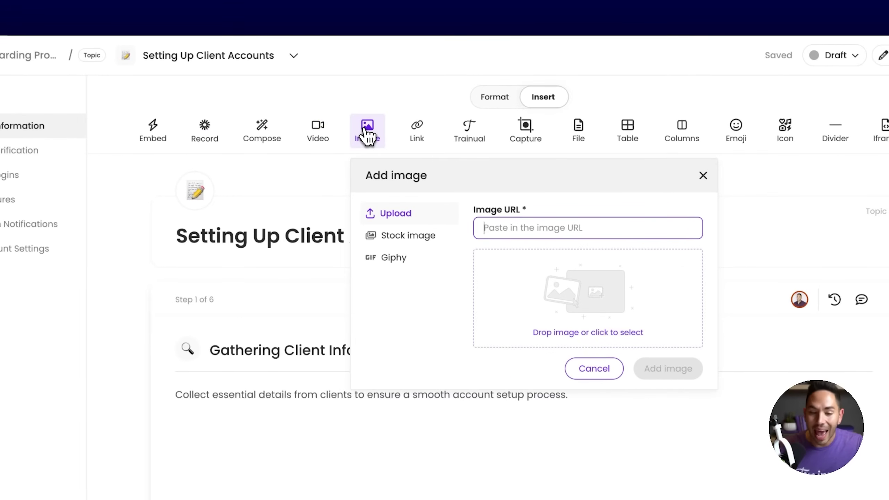
left_click(406, 239)
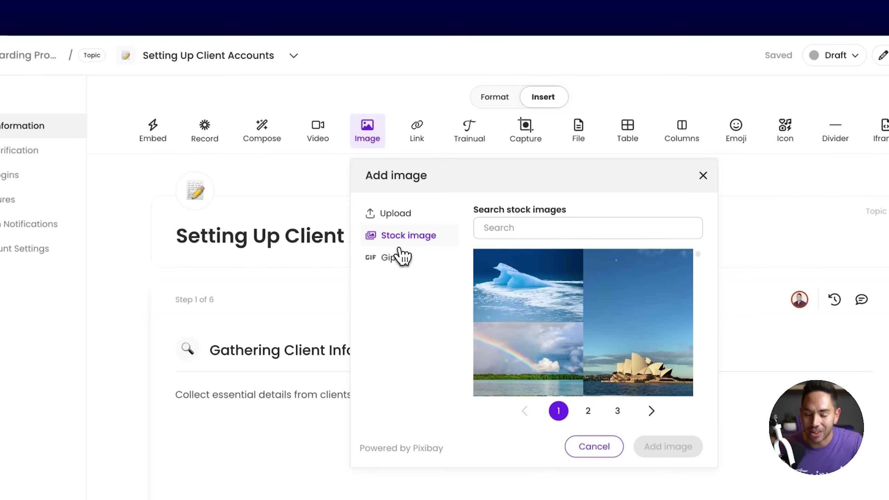
left_click(417, 133)
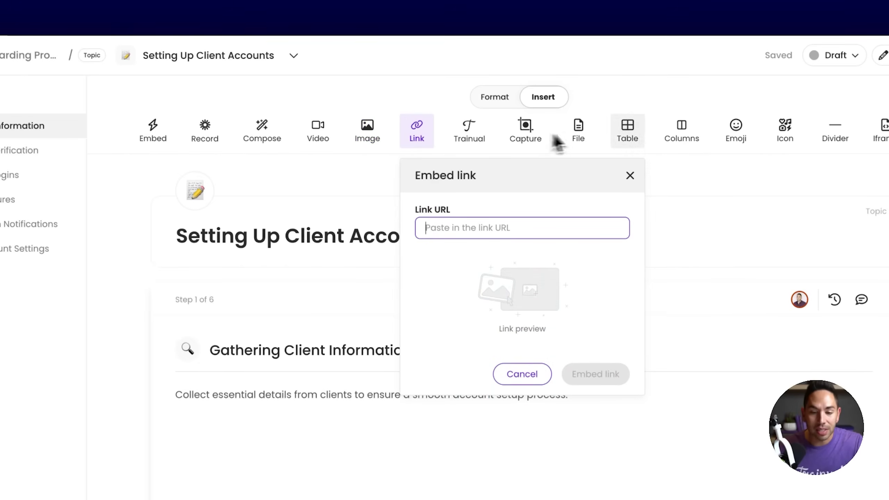
left_click(583, 135)
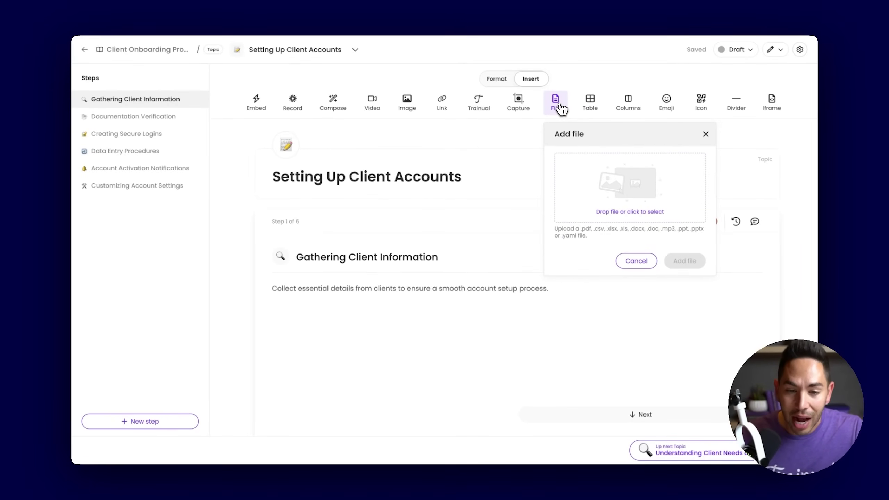
left_click(517, 131)
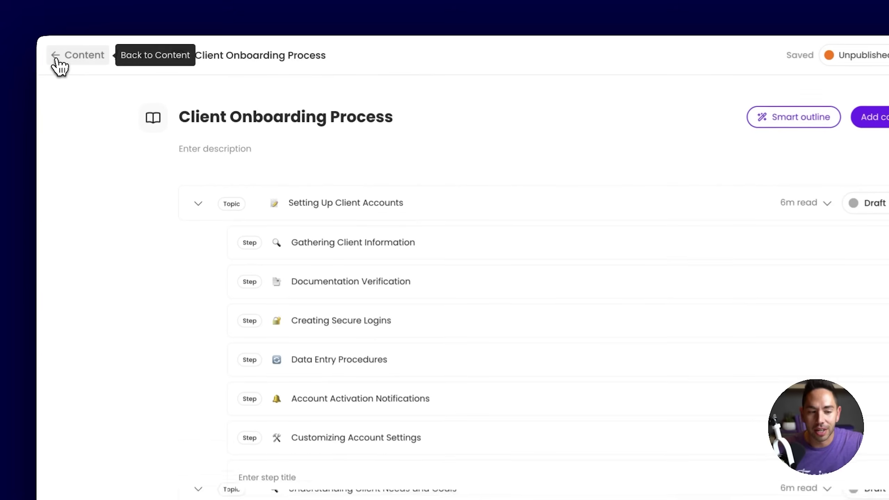
Filter the content library to Processes and open Account Payment & Handoff Process
left_click(59, 61)
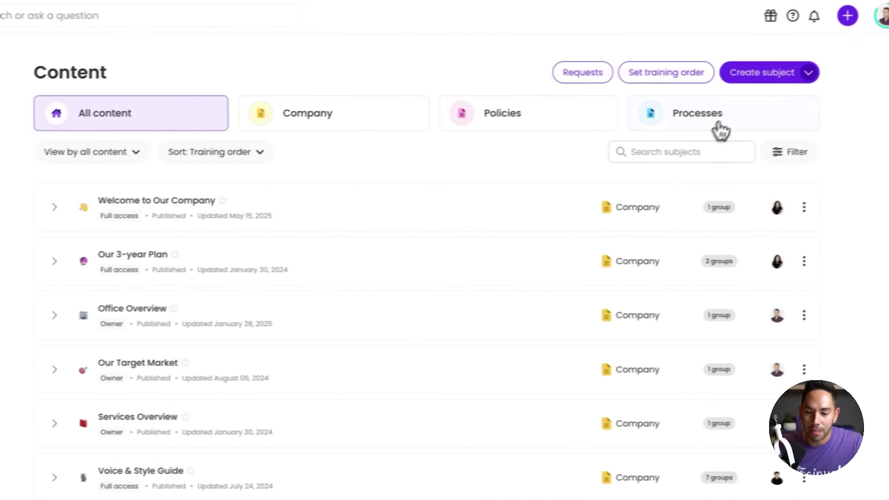
left_click(872, 161)
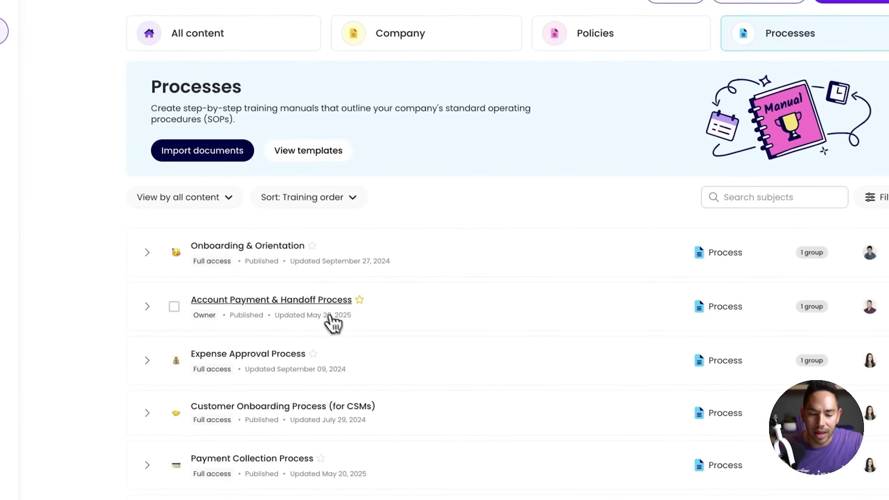
left_click(320, 305)
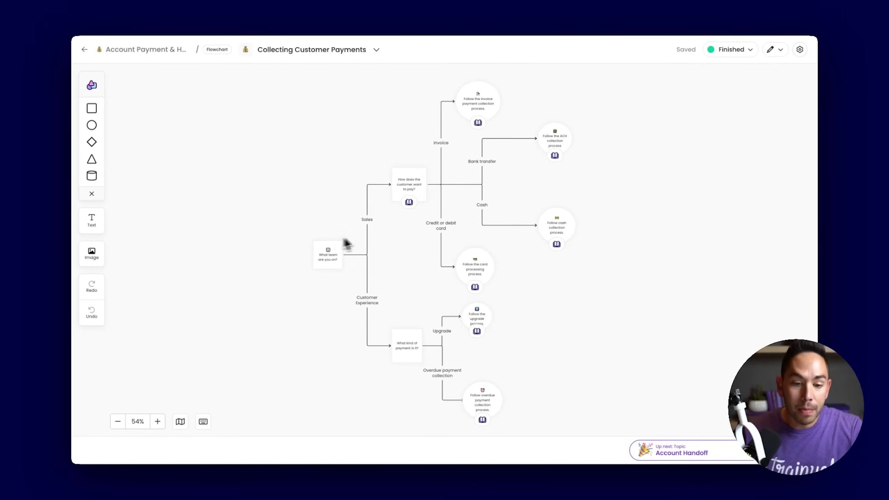
Show the content linked to the 'How does the customer want to pay?' flowchart shape
left_click(409, 203)
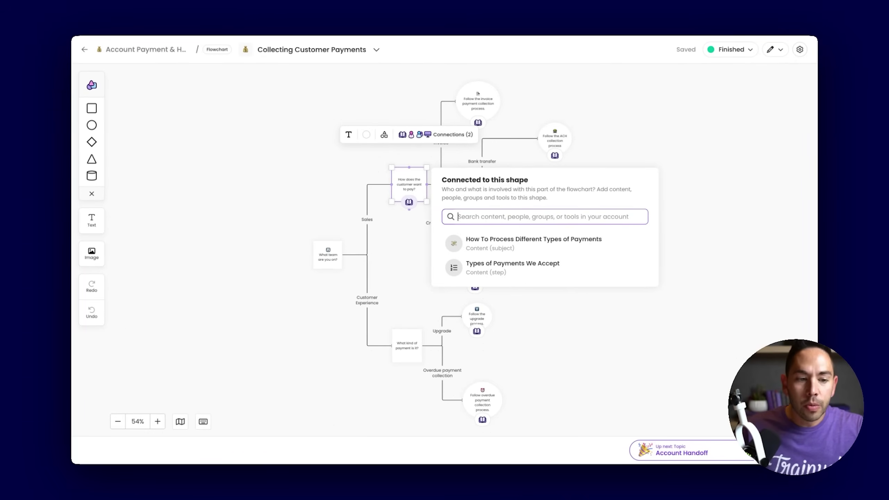
Return to Account Payment & Handoff Process, collapse Account Handoff, and open the Account Handoff Video lesson
left_click(84, 49)
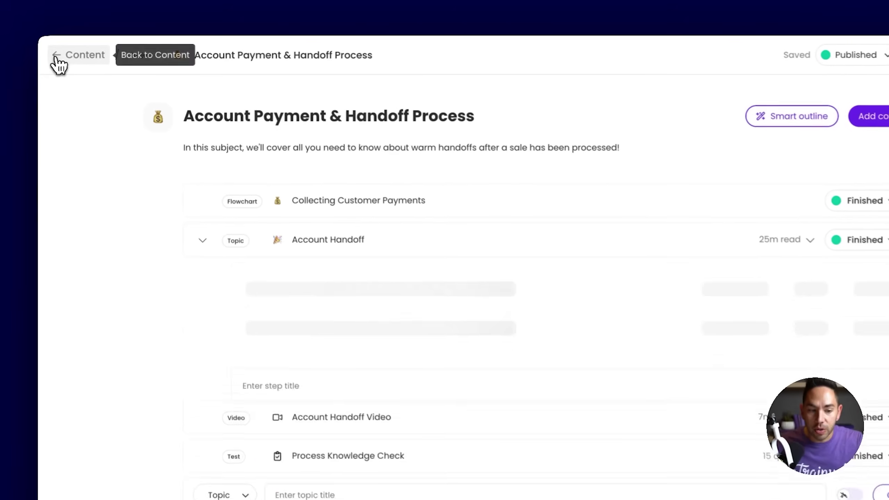
left_click(202, 244)
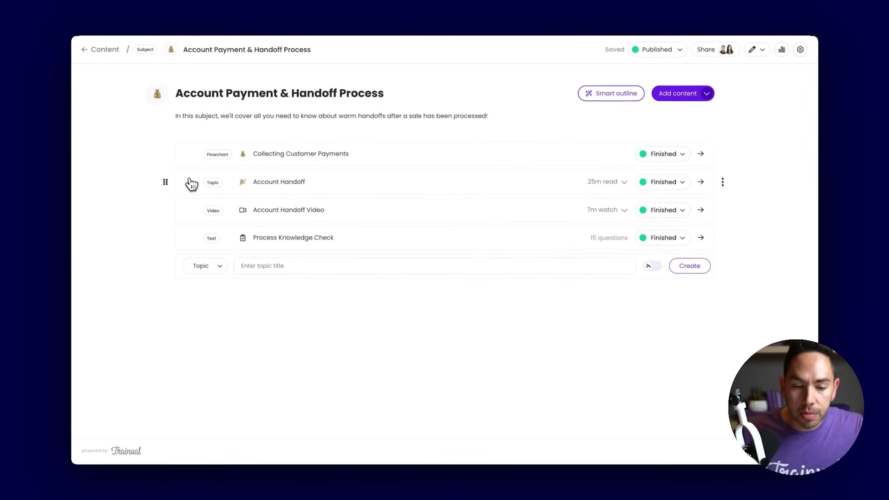
left_click(291, 210)
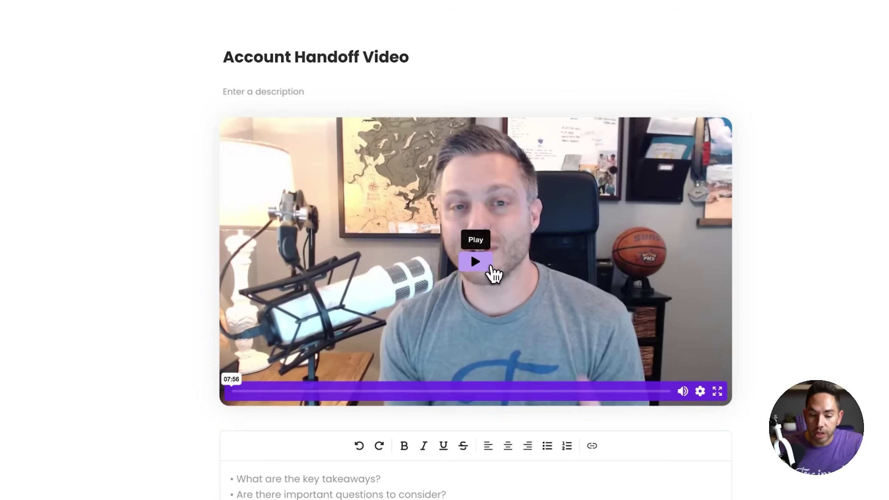
scroll(492, 272, "down", 2)
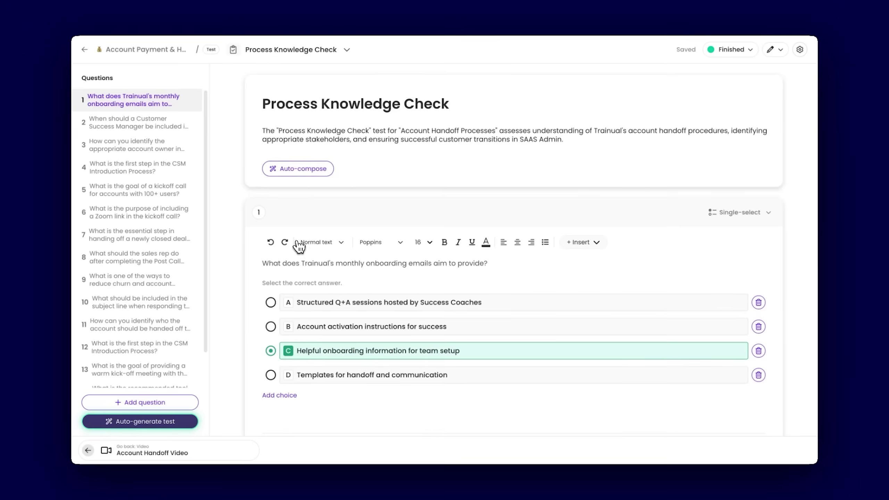
Preview the test's insert media, Single-select question types, and Auto-generate test options
left_click(590, 244)
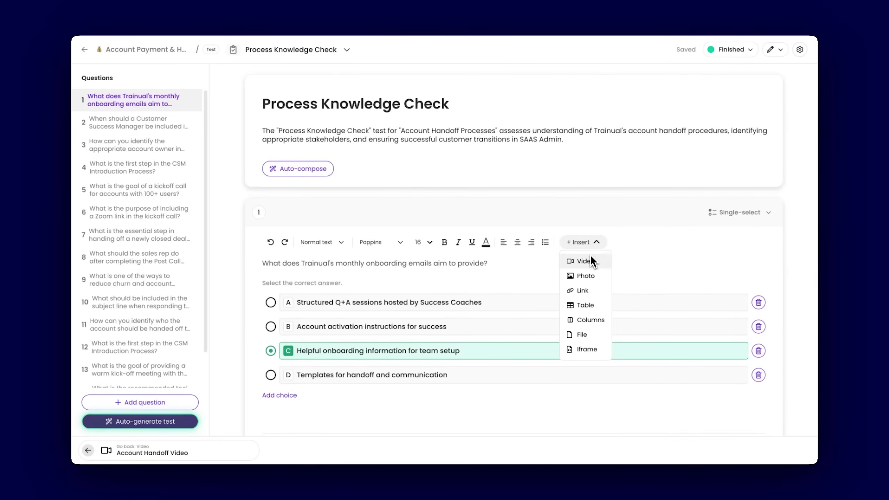
left_click(751, 217)
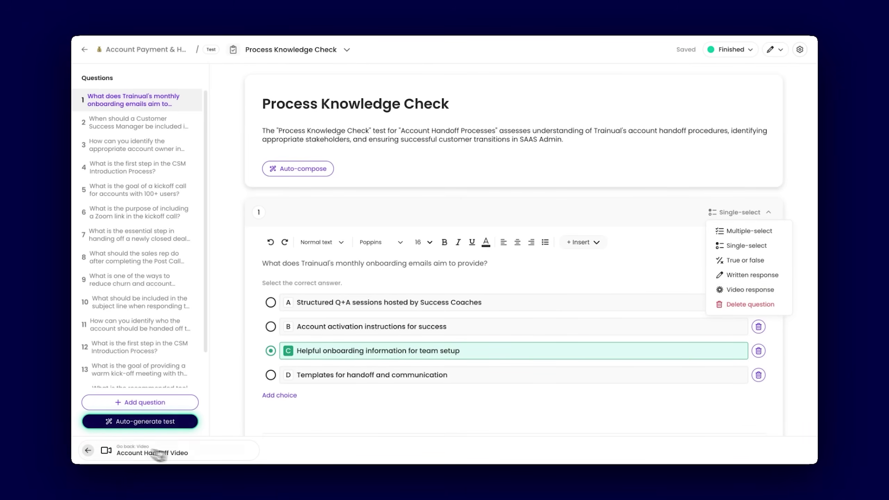
left_click(138, 422)
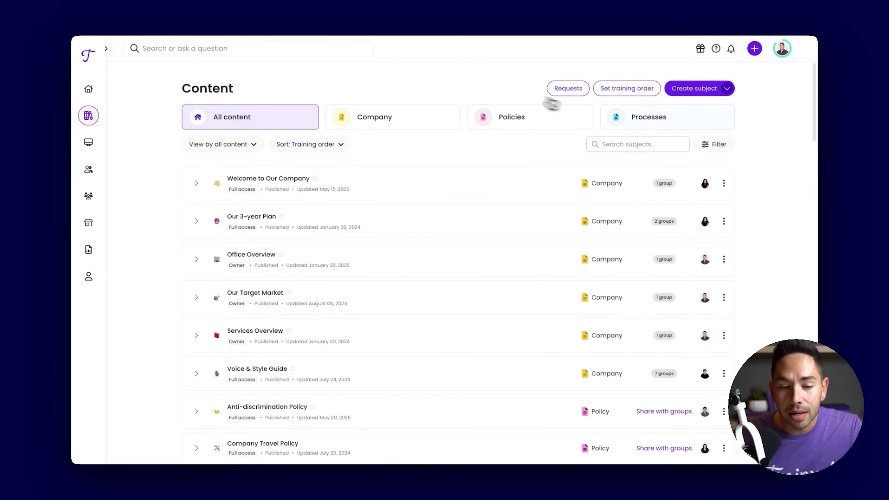
View the Company category, scroll through the Policies list, then filter the library to Processes
left_click(391, 124)
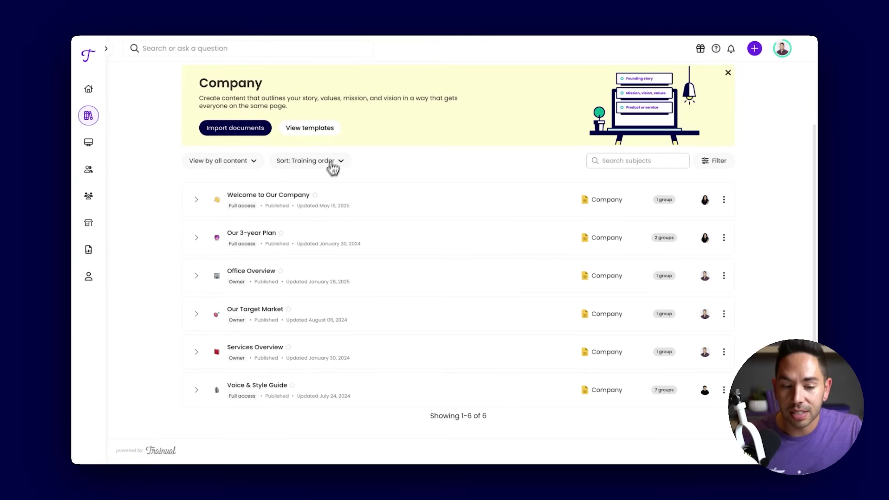
scroll(293, 209, "up", 4)
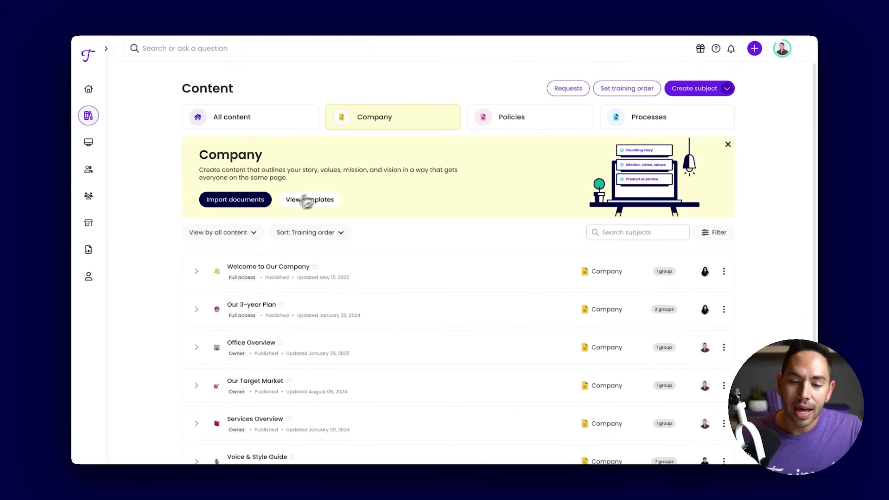
left_click(547, 128)
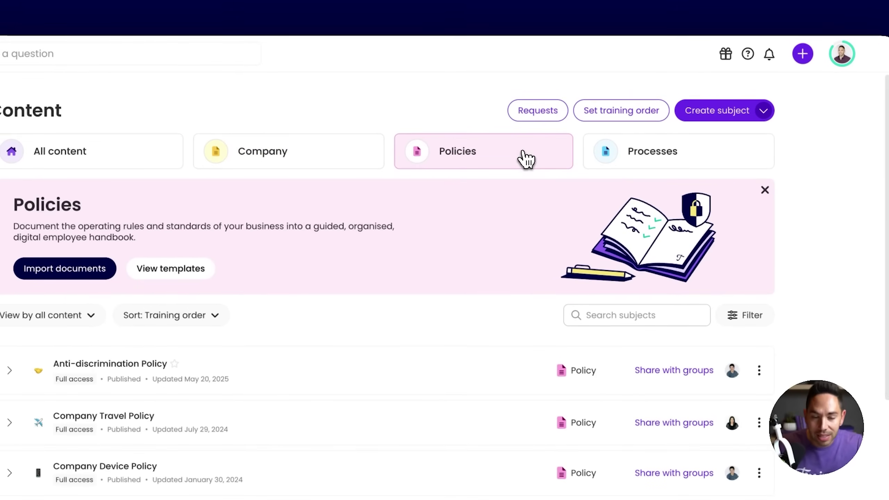
scroll(431, 233, "down", 3)
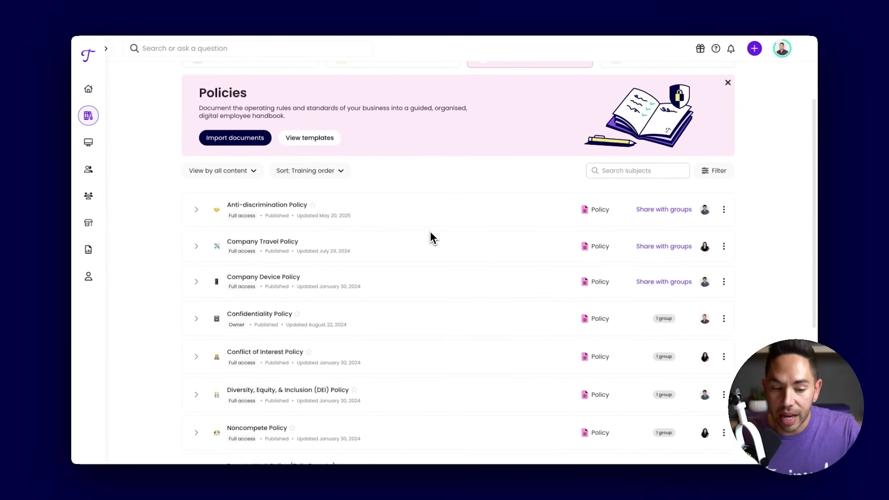
scroll(431, 233, "down", 3)
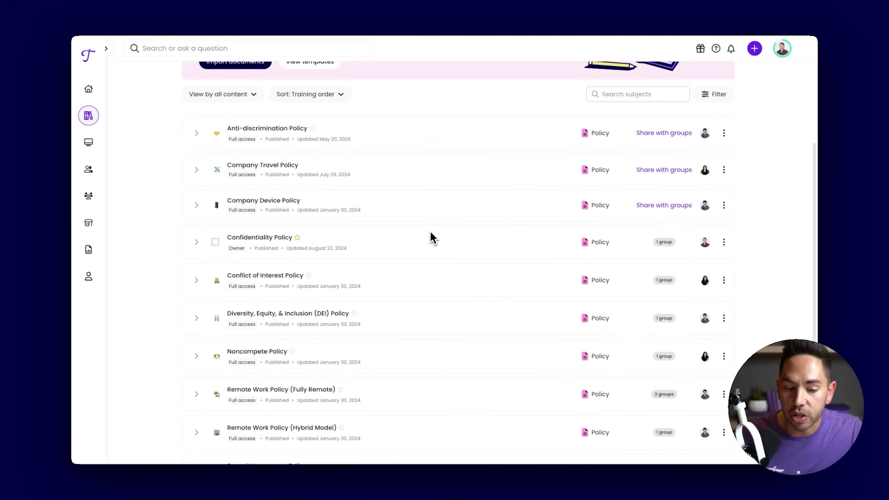
scroll(430, 233, "down", 2)
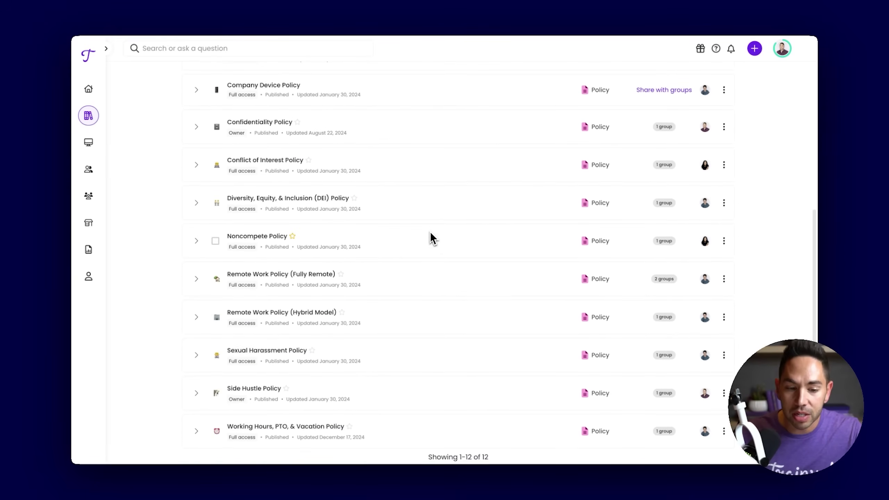
scroll(430, 234, "up", 3)
scroll(431, 234, "up", 3)
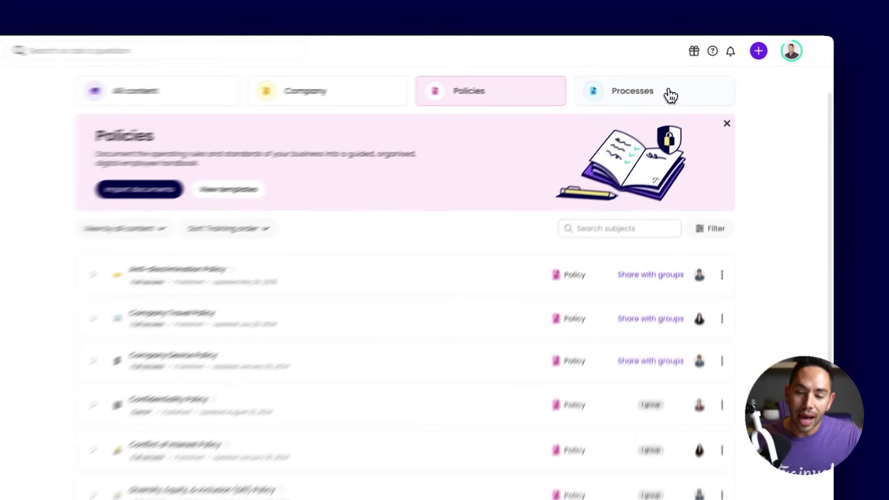
left_click(682, 82)
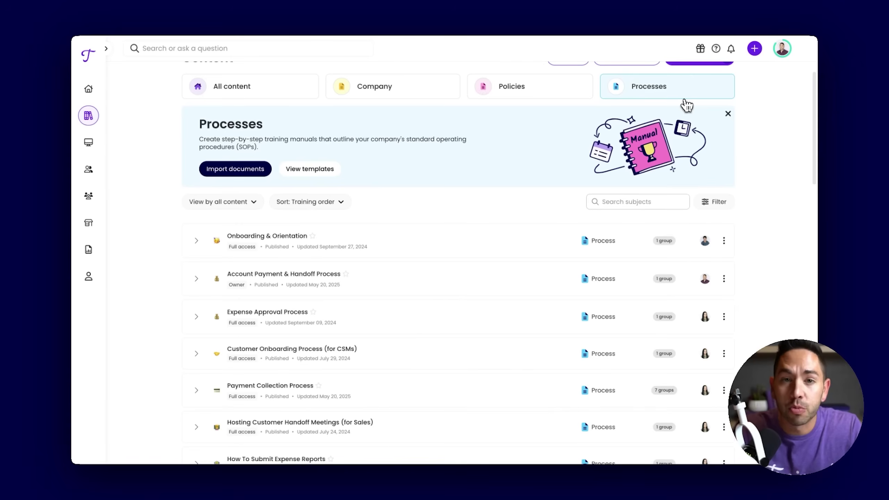
View Processes by Roles, expanding Account Manager to review its seven processes before collapsing it
left_click(247, 208)
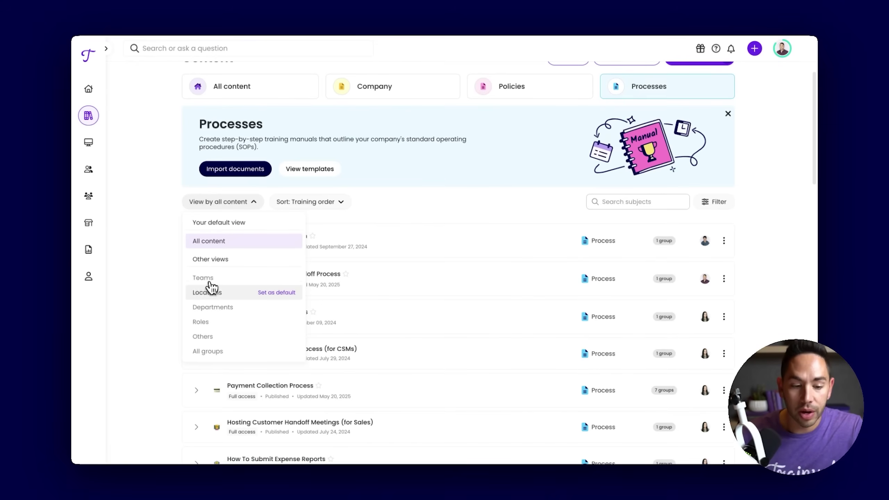
left_click(204, 323)
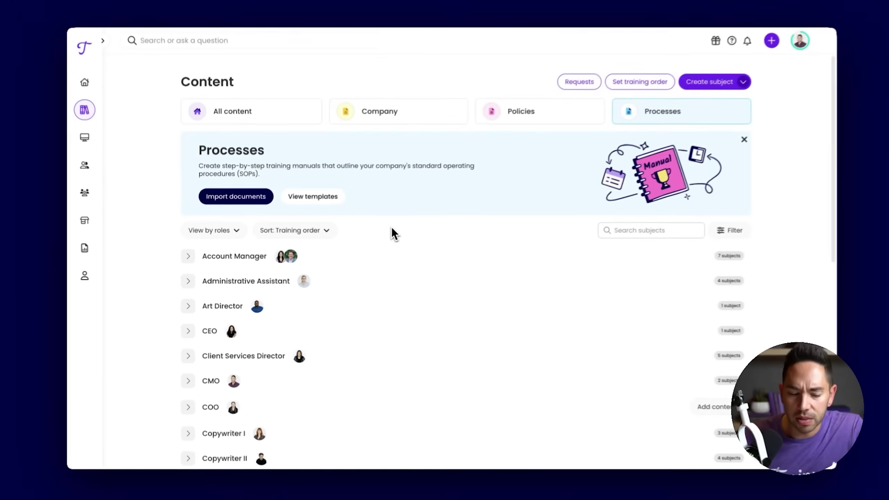
scroll(389, 230, "down", 3)
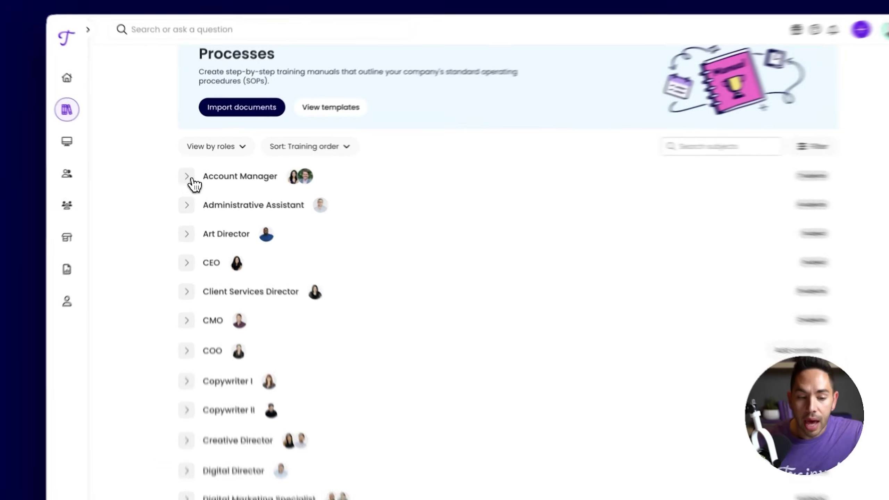
left_click(188, 171)
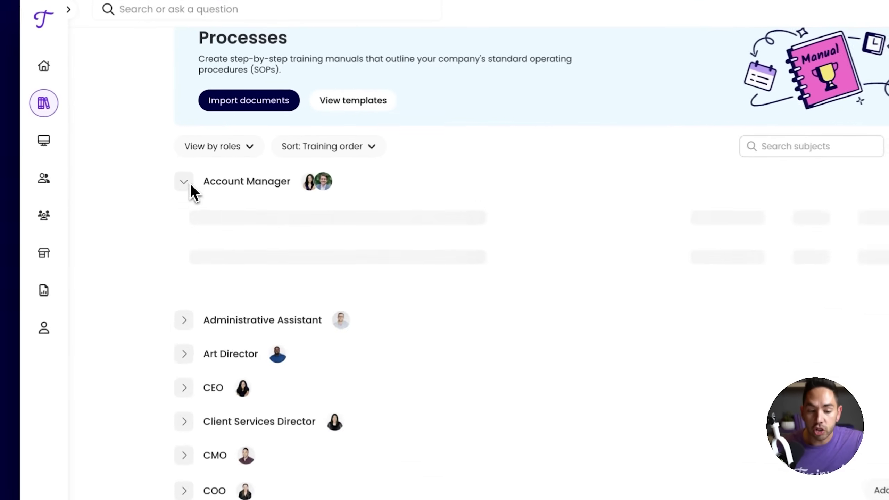
scroll(458, 273, "down", 3)
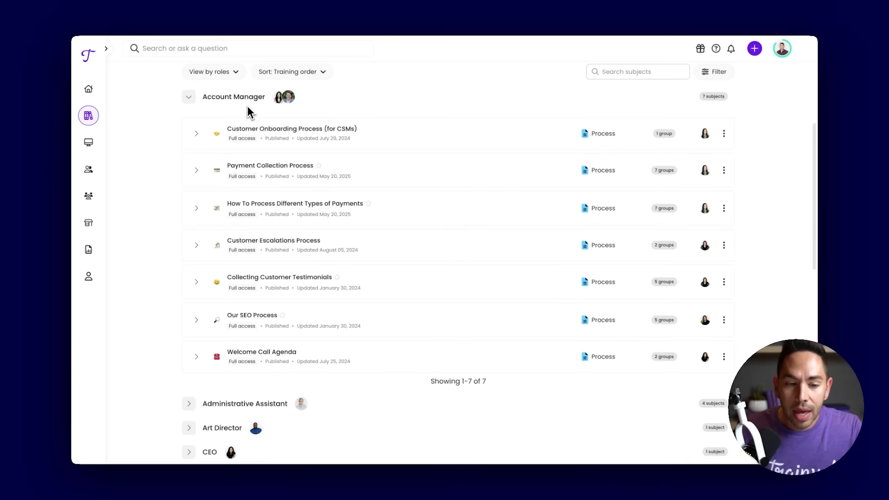
left_click(198, 105)
scroll(418, 168, "up", 5)
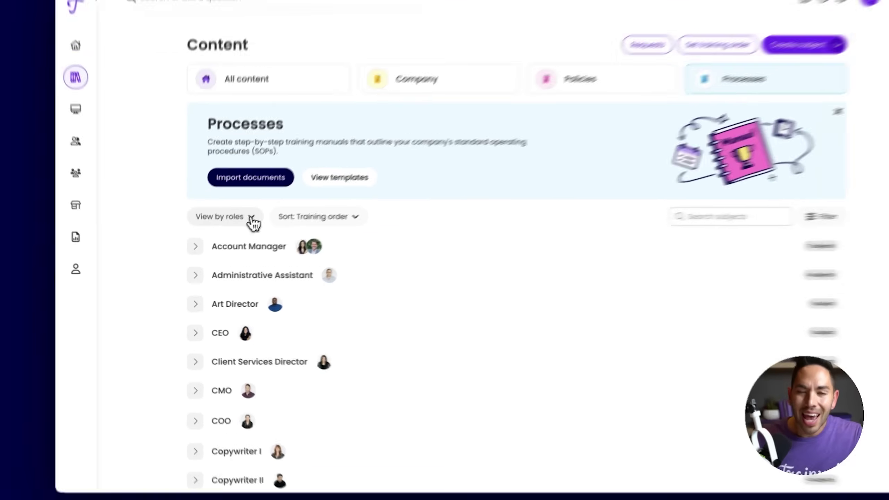
left_click(237, 233)
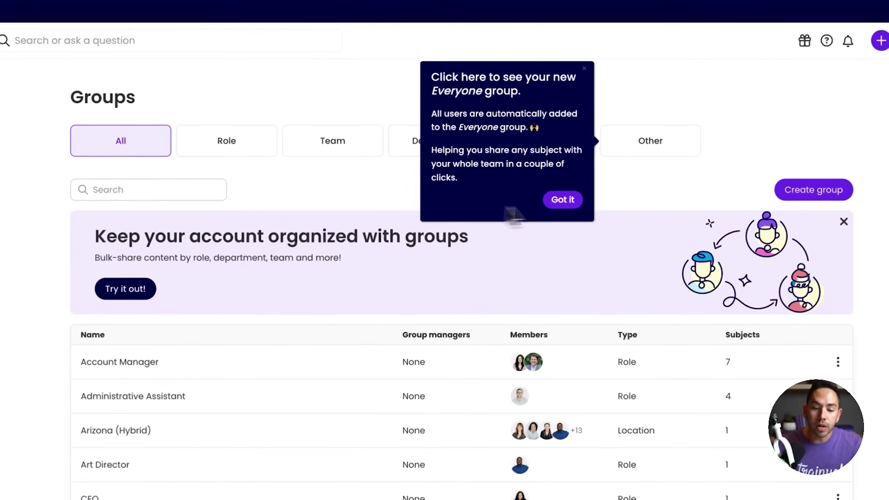
Dismiss the Everyone group popup, show only Role groups, and open Account Manager
left_click(532, 163)
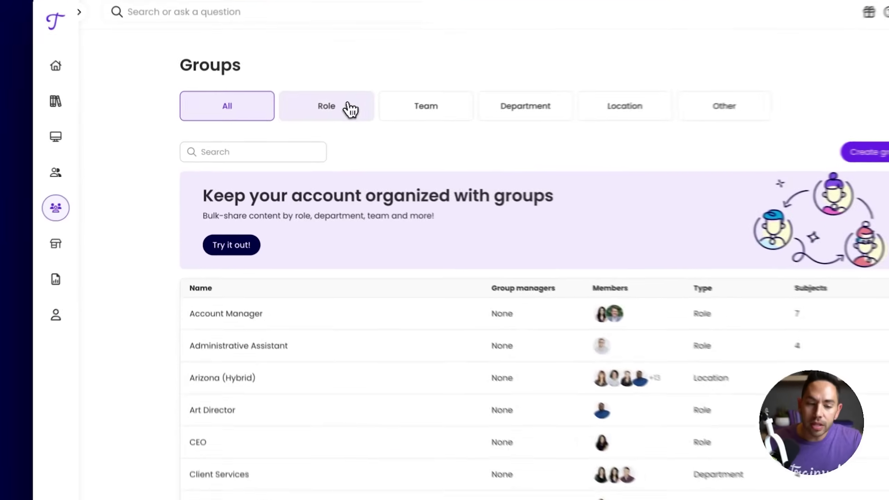
left_click(310, 122)
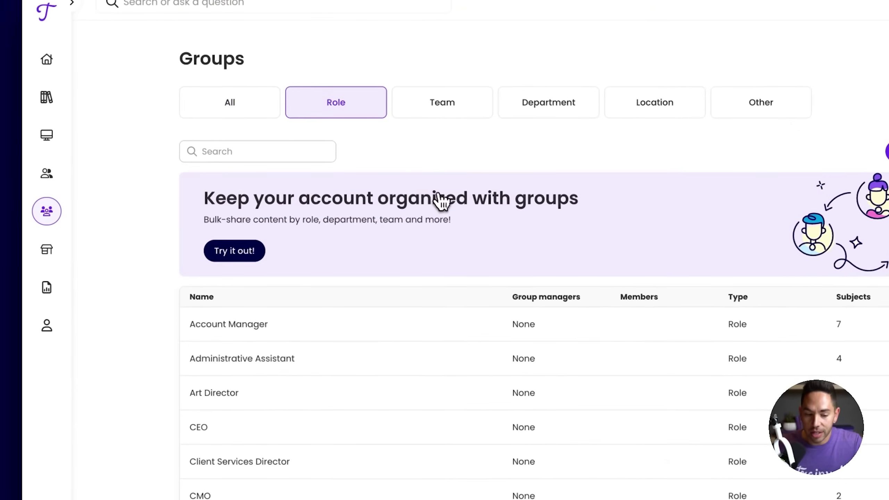
left_click(241, 333)
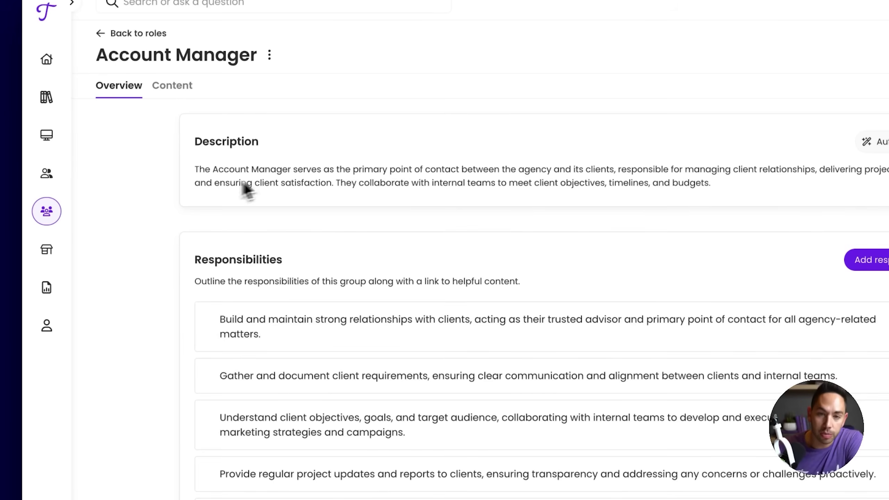
Open the first Account Manager responsibility, browse content to connect, and close it without saving
scroll(300, 232, "down", 1)
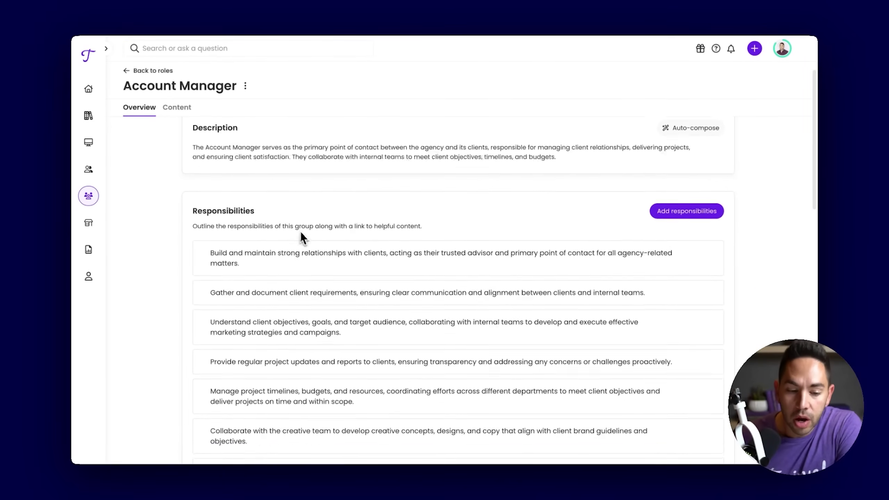
scroll(301, 233, "down", 3)
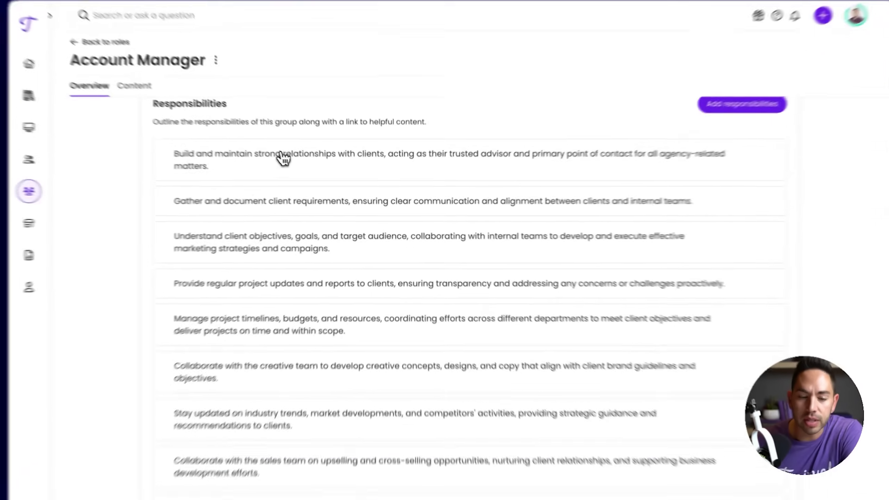
left_click(302, 169)
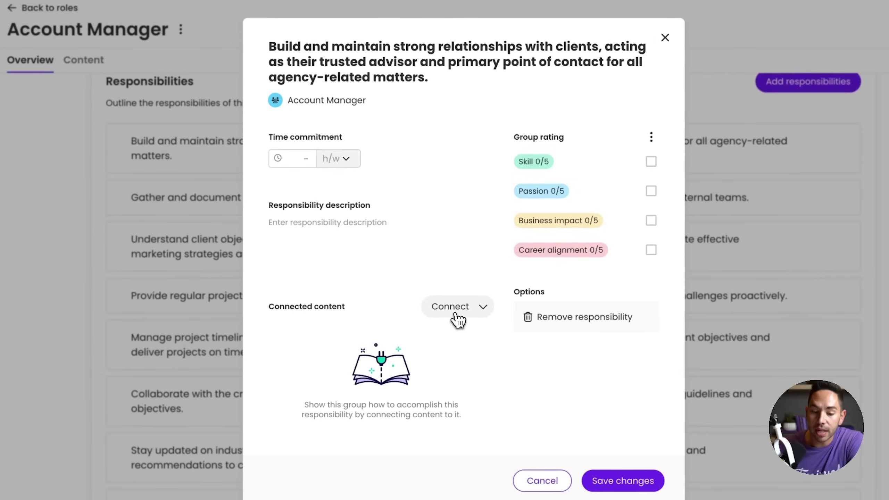
left_click(457, 315)
left_click(583, 362)
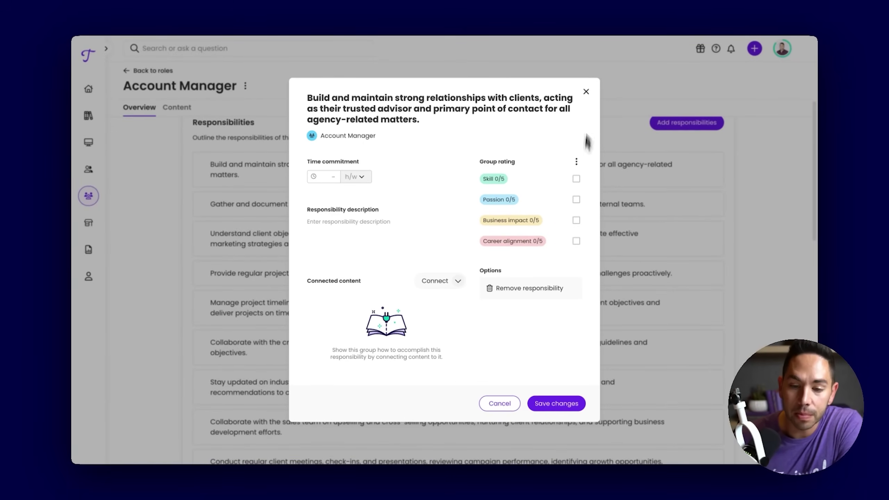
left_click(586, 92)
View the Account Manager role's Content tab, review the overview, and reopen Content
left_click(72, 134)
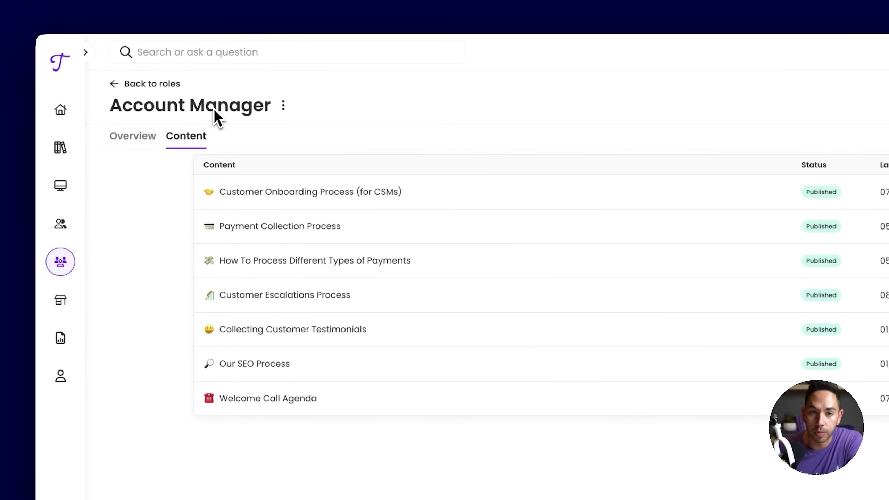
left_click(153, 136)
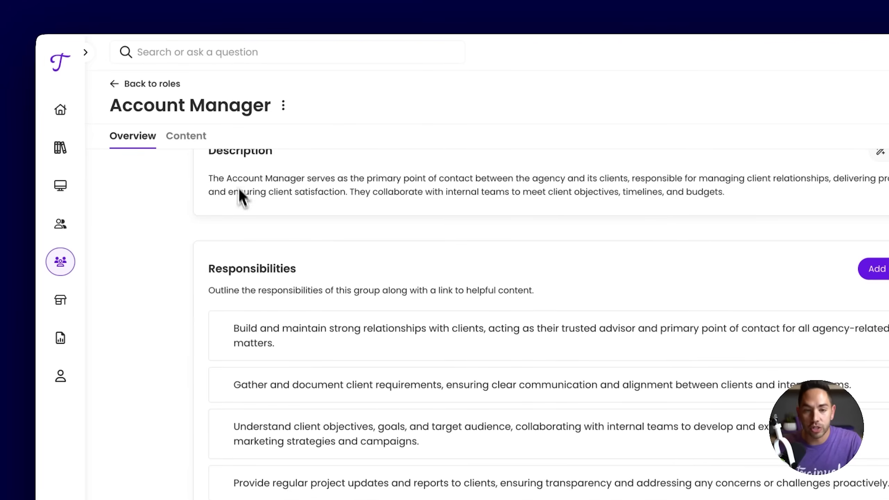
scroll(251, 239, "down", 5)
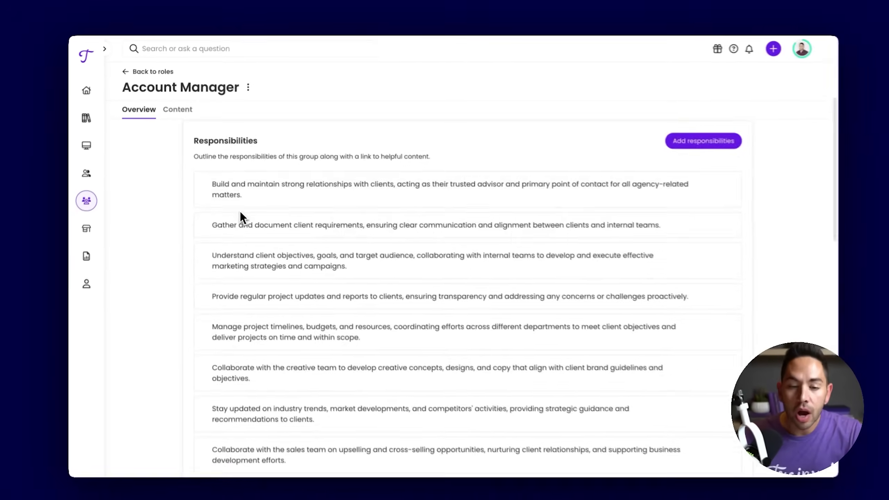
scroll(238, 208, "down", 10)
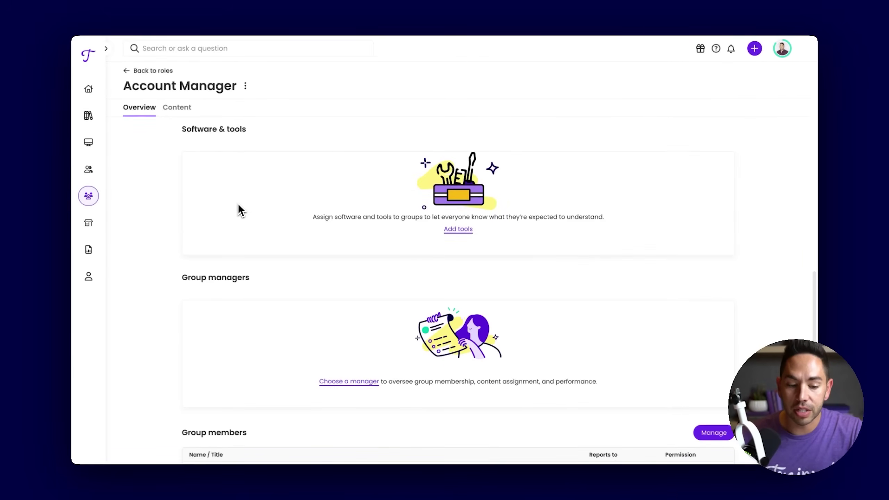
scroll(239, 206, "down", 2)
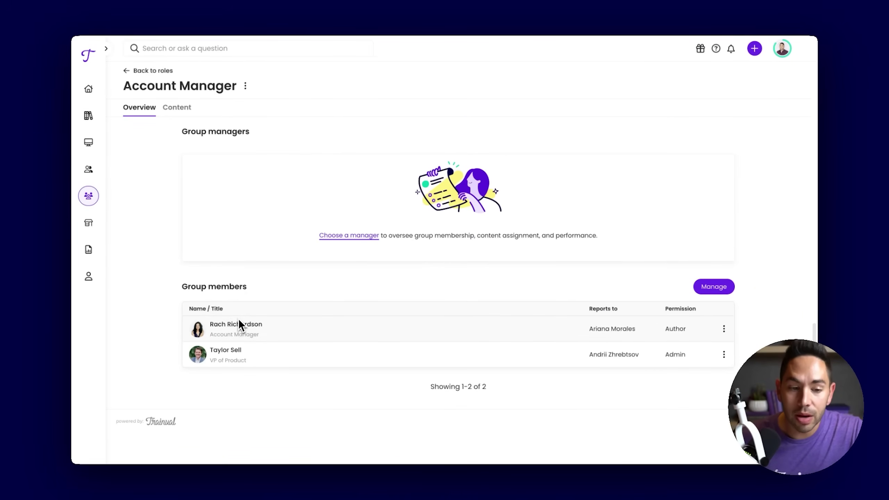
scroll(237, 301, "up", 10)
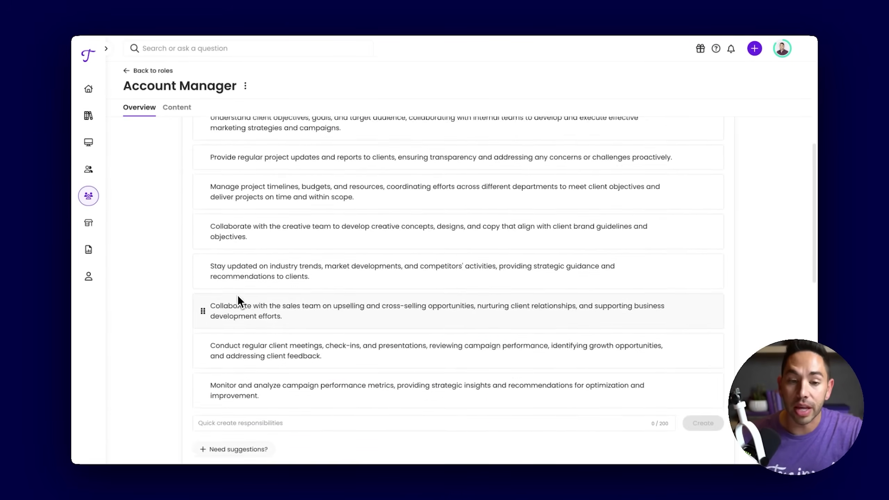
left_click(176, 107)
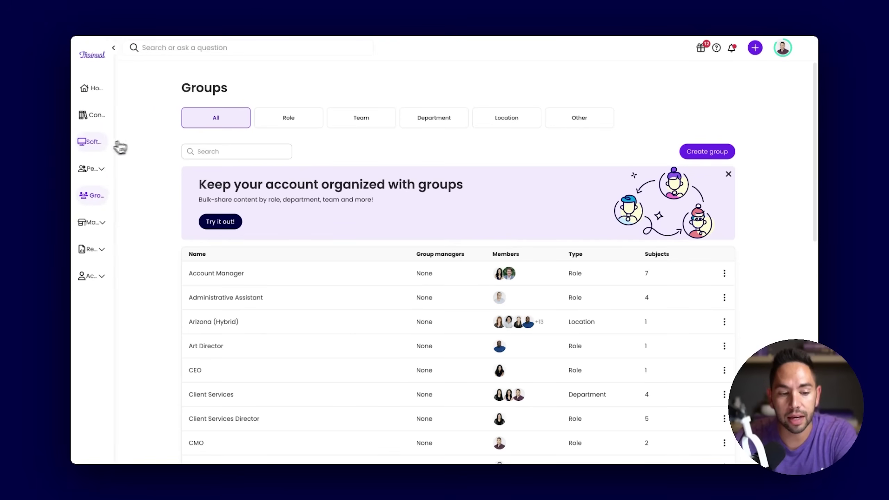
Open Software & tools and view BambooHR's connected owners and content
left_click(94, 143)
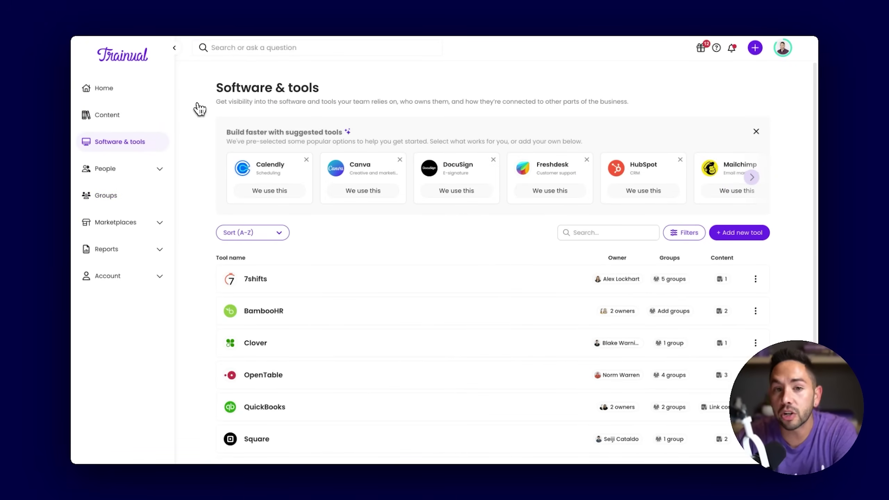
scroll(199, 109, "down", 3)
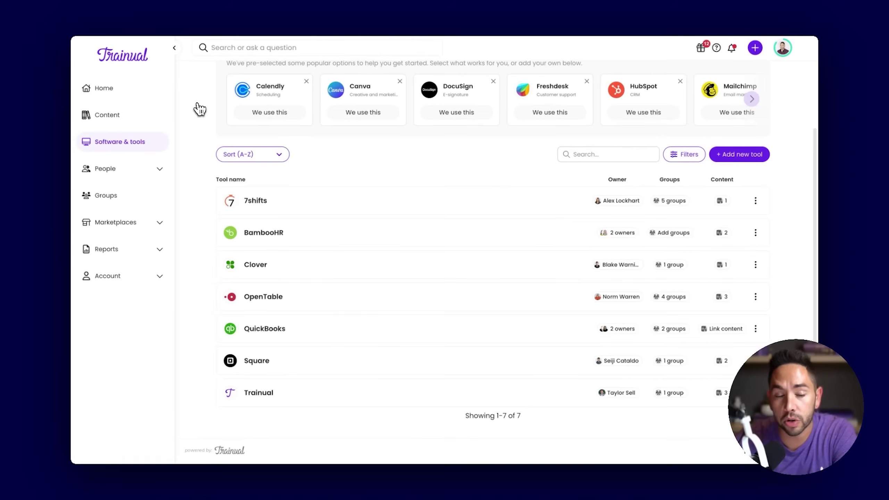
left_click(279, 234)
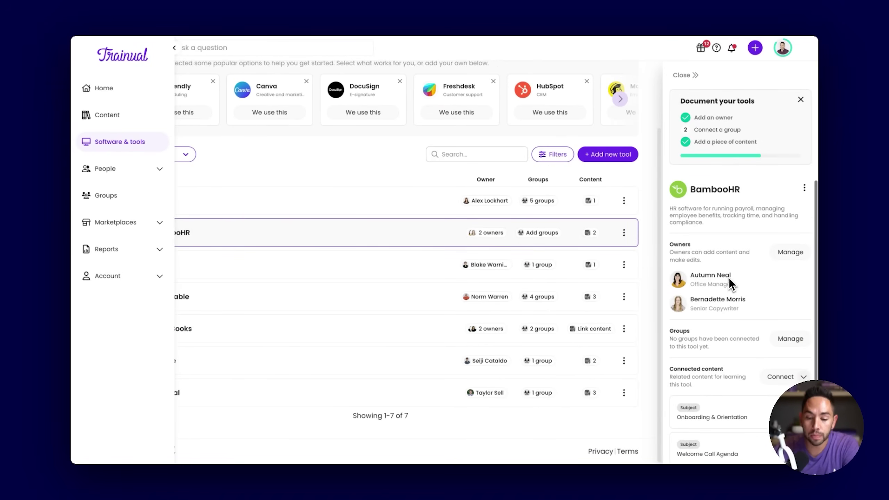
scroll(729, 278, "down", 1)
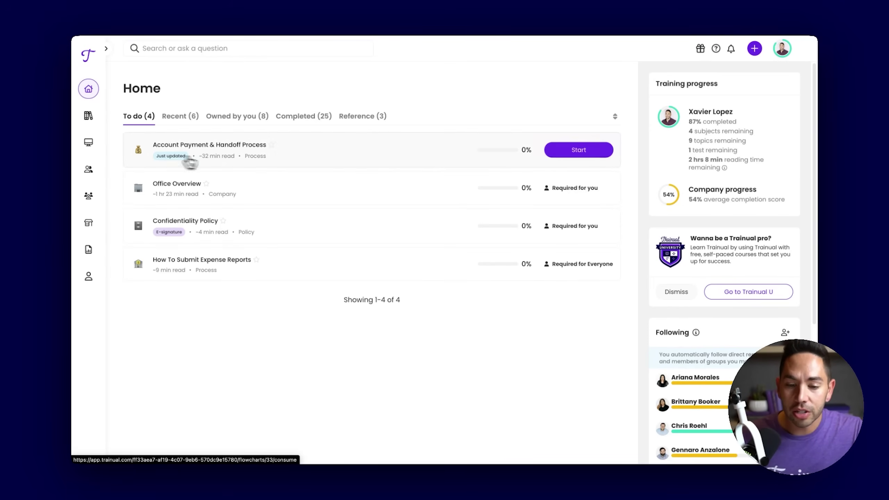
Start the Account Payment & Handoff Process training from the Home to-do list
left_click(577, 150)
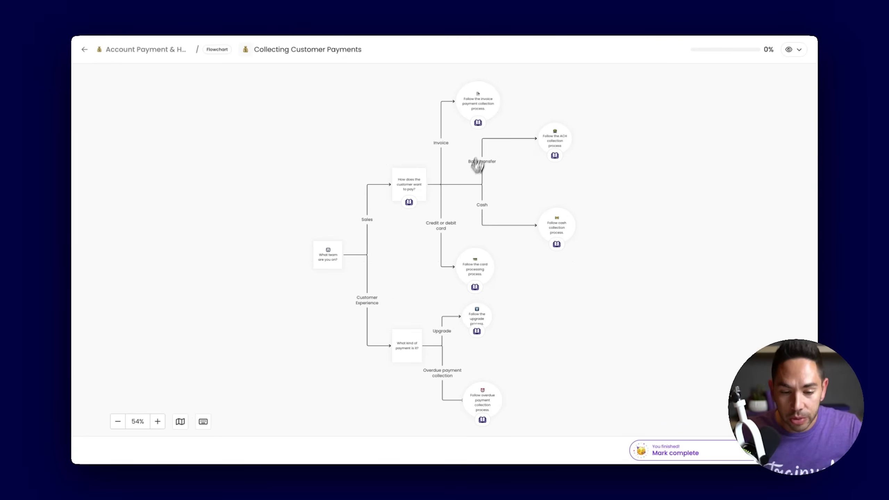
Check the payment-method shape's linked content, mark the flowchart complete, and continue to Account Handoff
left_click(409, 202)
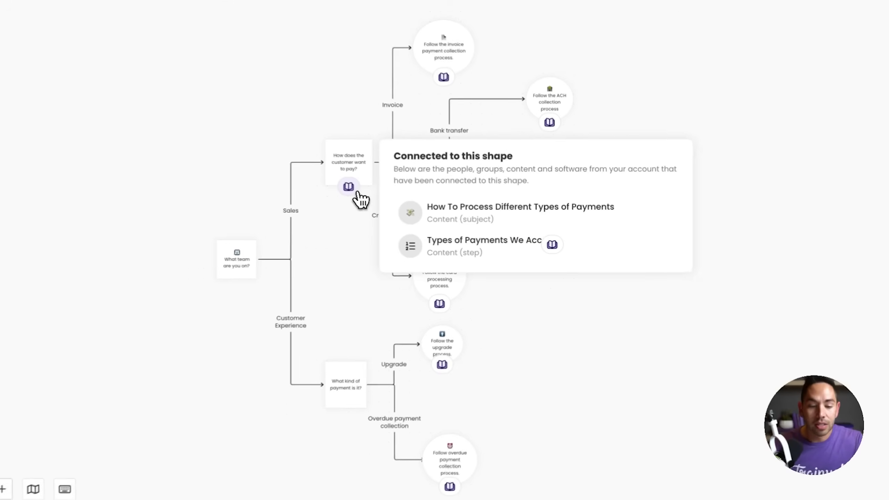
left_click(475, 116)
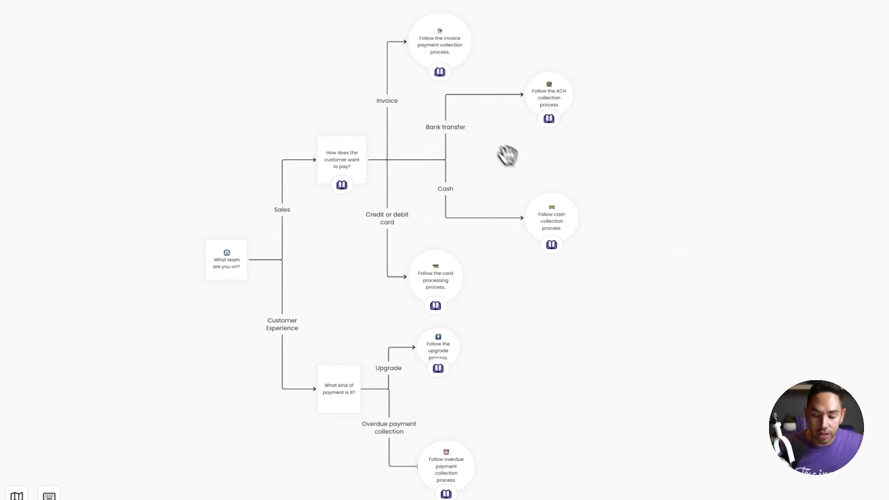
left_click(721, 447)
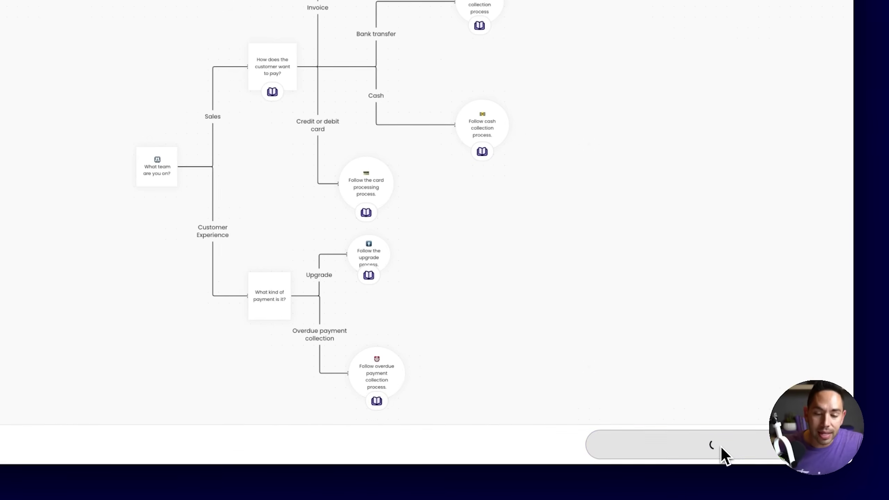
left_click(715, 447)
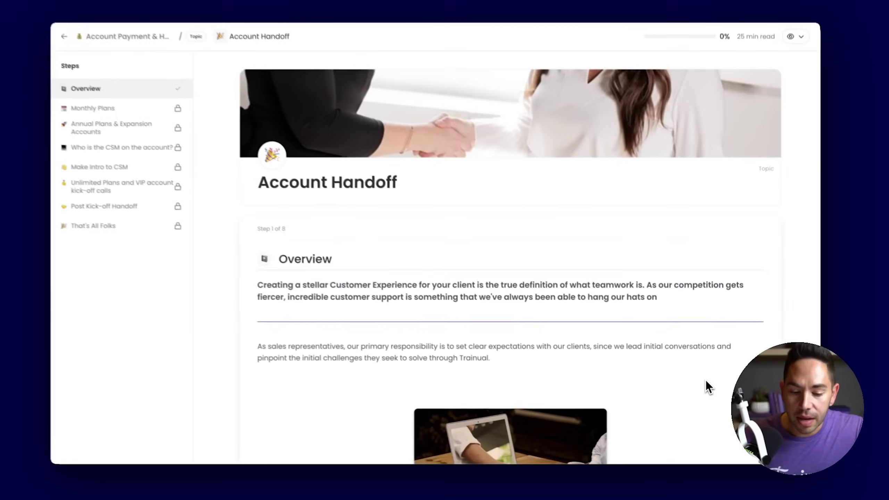
Mark the Overview and Monthly Plans steps of Account Handoff complete
scroll(705, 380, "down", 10)
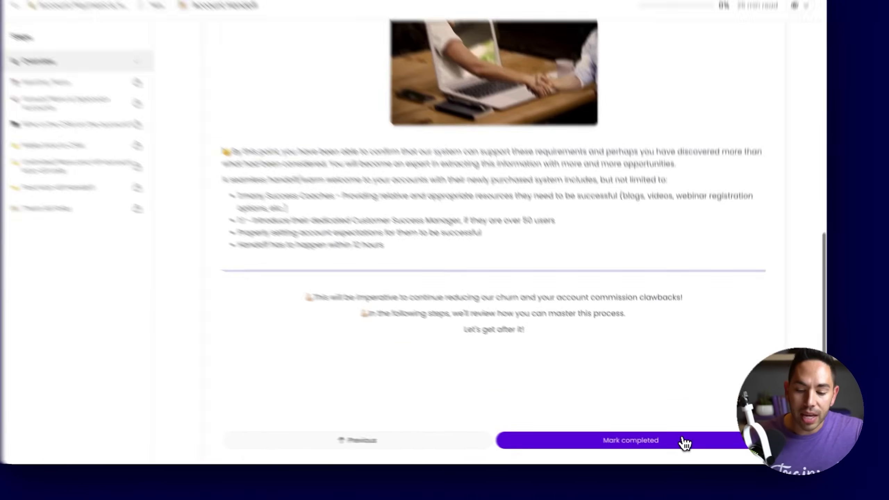
left_click(680, 442)
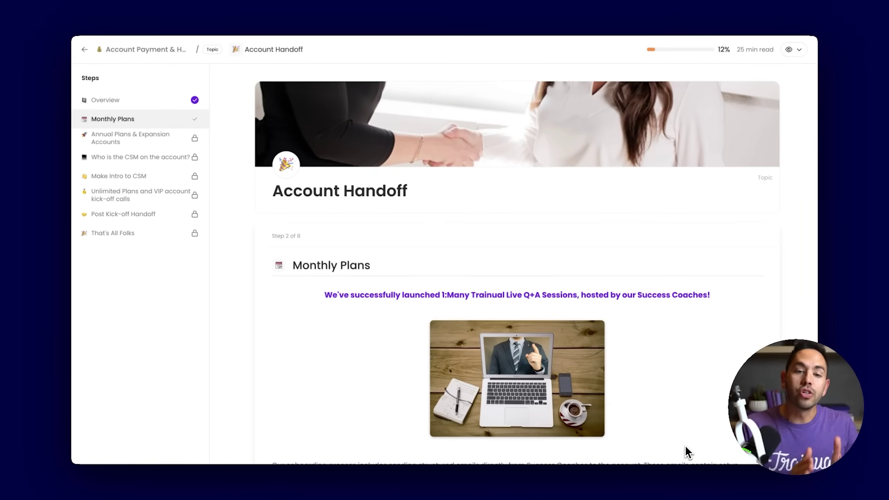
scroll(727, 368, "down", 5)
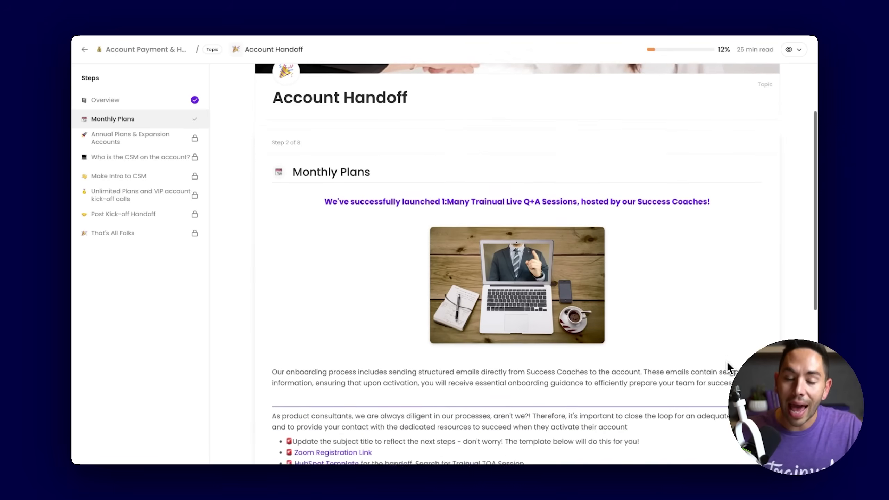
scroll(727, 363, "down", 8)
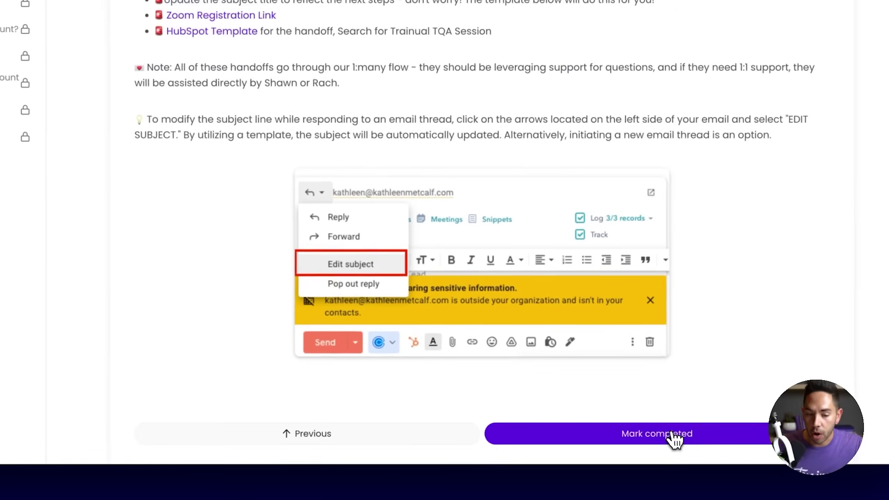
left_click(664, 438)
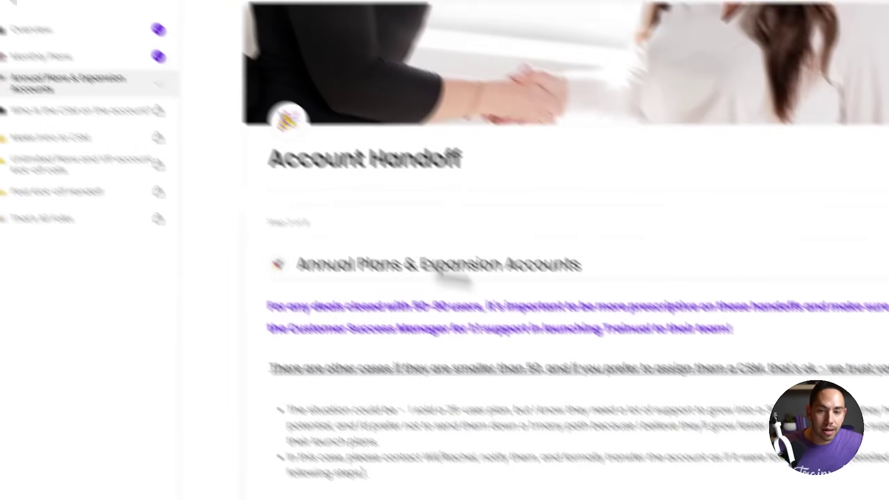
Complete Annual Plans & Expansion Accounts and Who is the CSM, then return to the subject
scroll(648, 272, "down", 10)
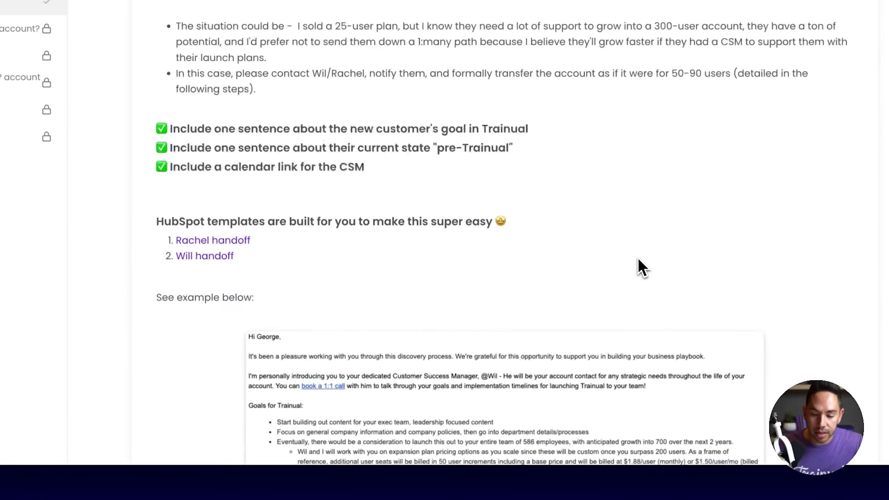
scroll(670, 389, "down", 3)
left_click(677, 434)
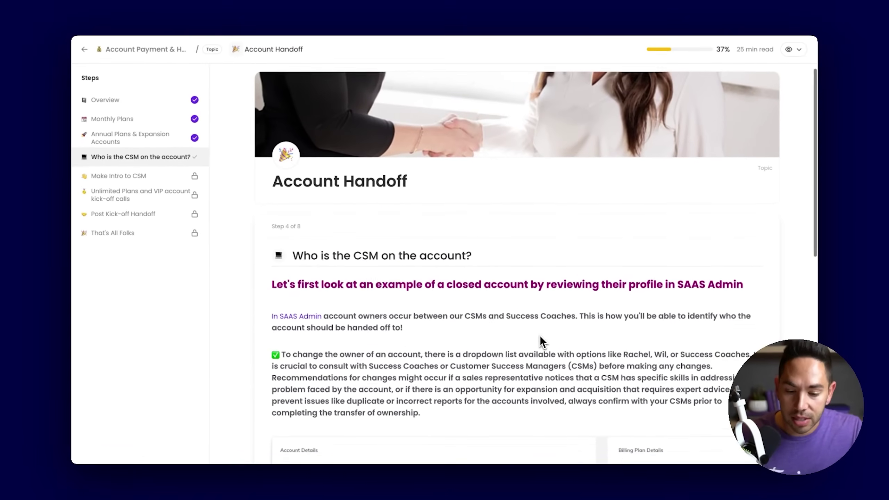
scroll(540, 337, "down", 10)
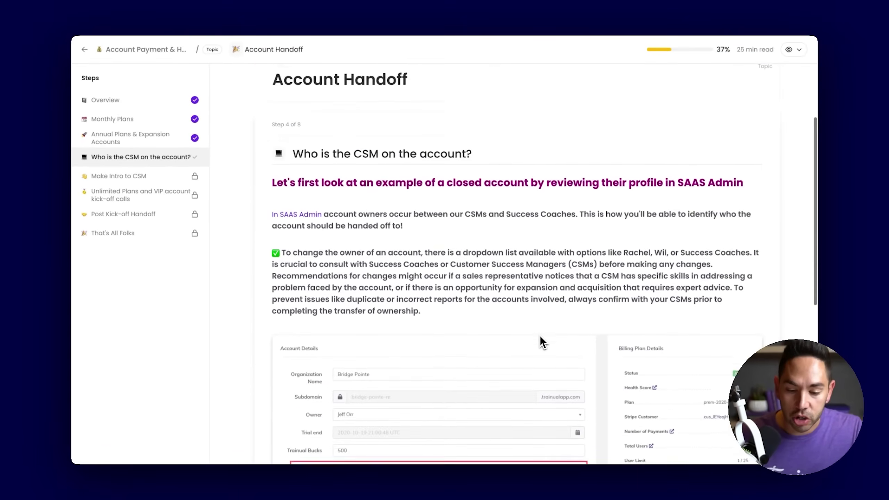
scroll(539, 337, "down", 2)
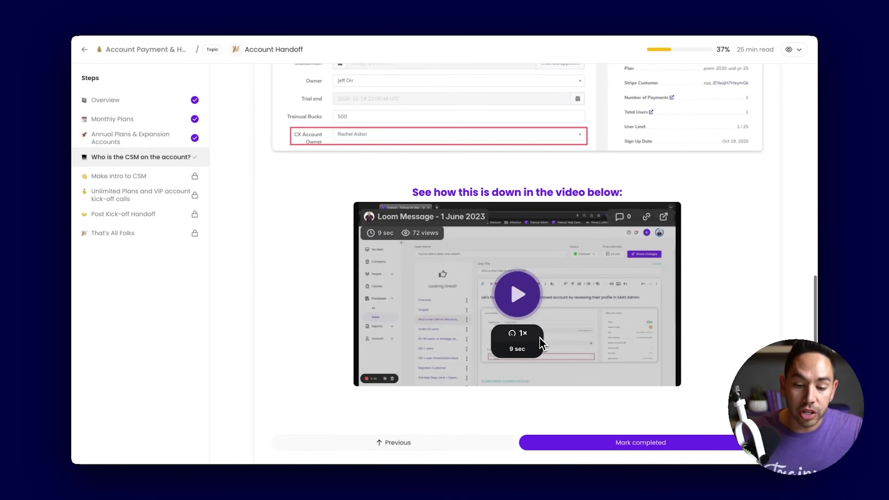
left_click(634, 440)
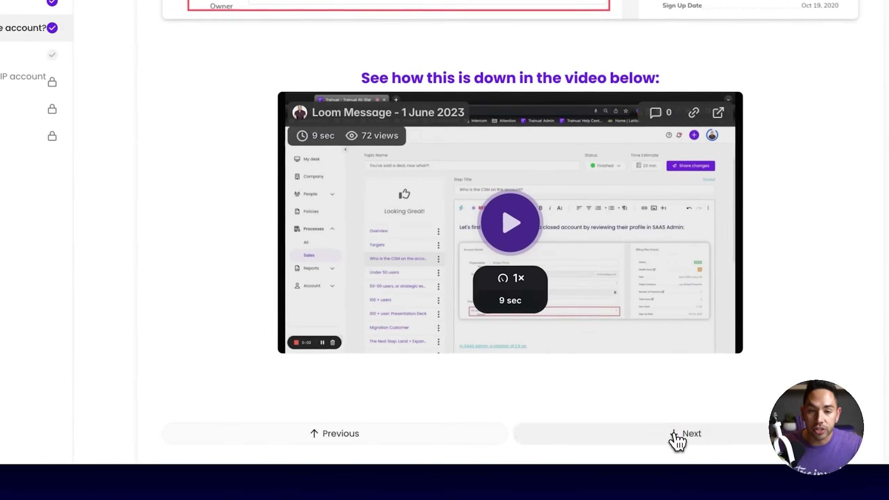
left_click(677, 442)
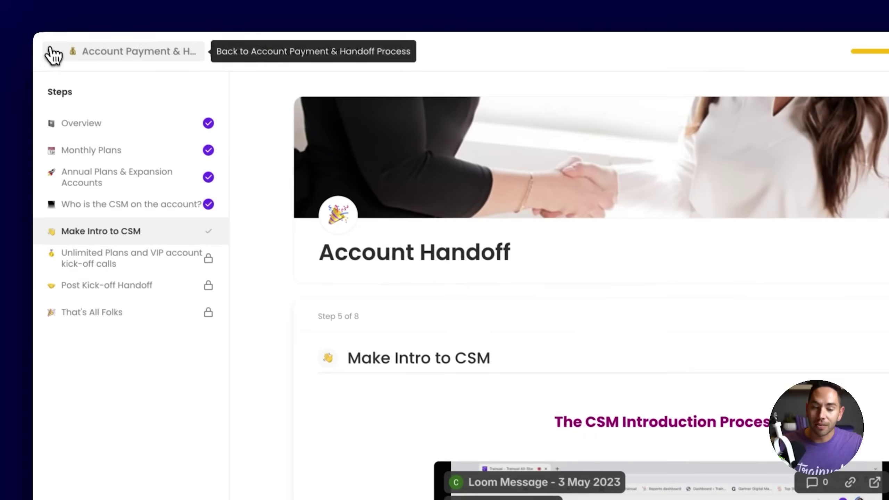
left_click(53, 57)
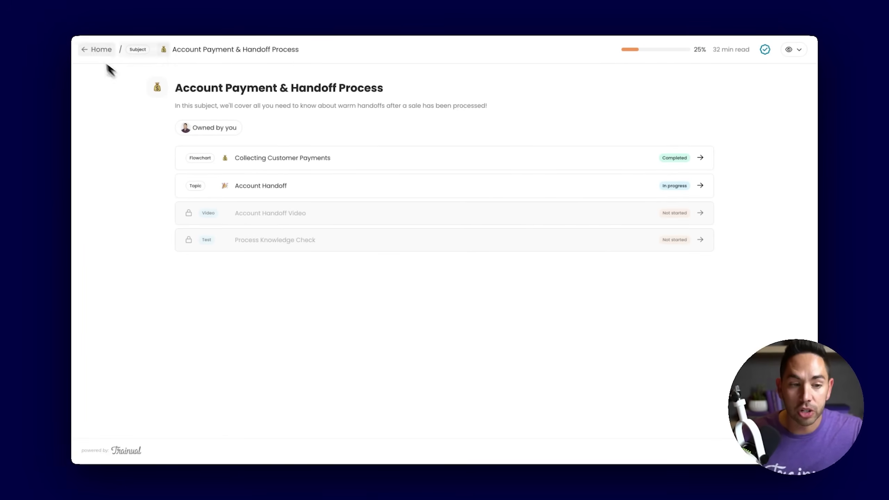
Open the People report from the Home page's reports list
left_click(99, 50)
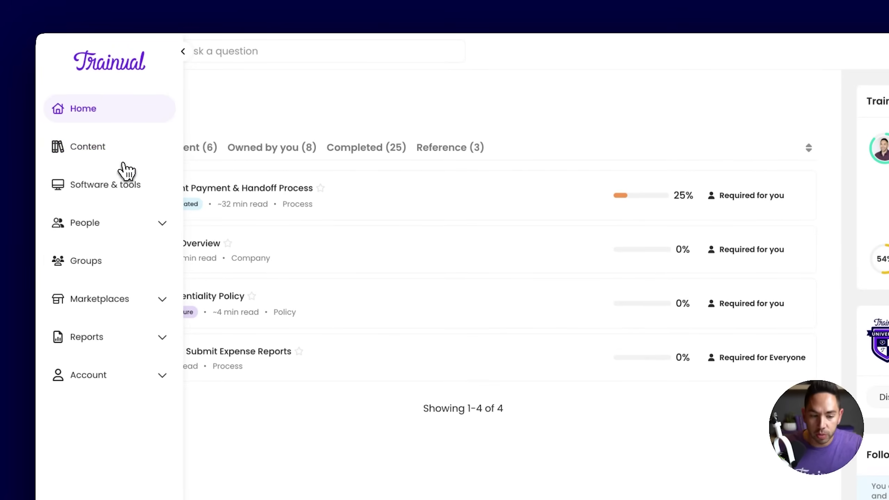
left_click(142, 339)
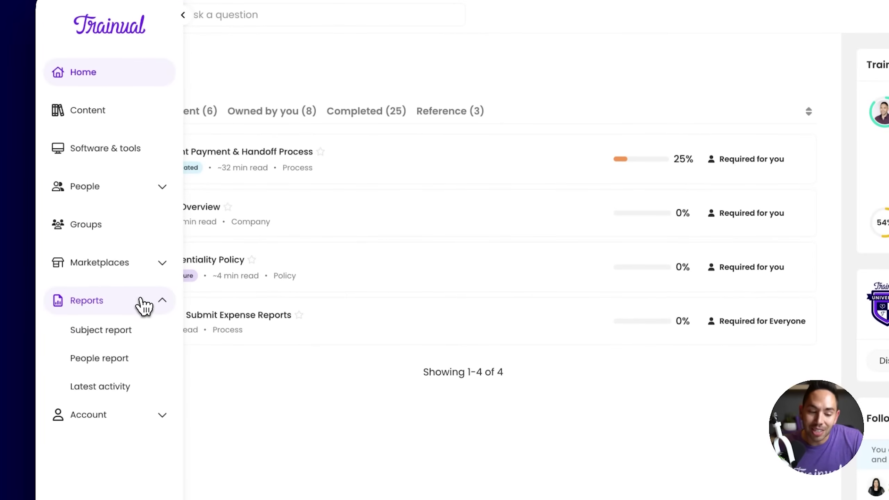
left_click(122, 356)
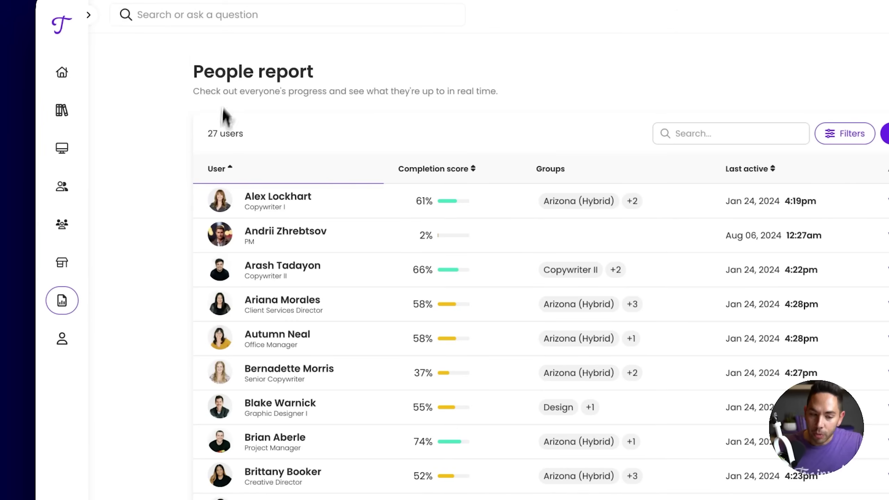
scroll(224, 175, "down", 3)
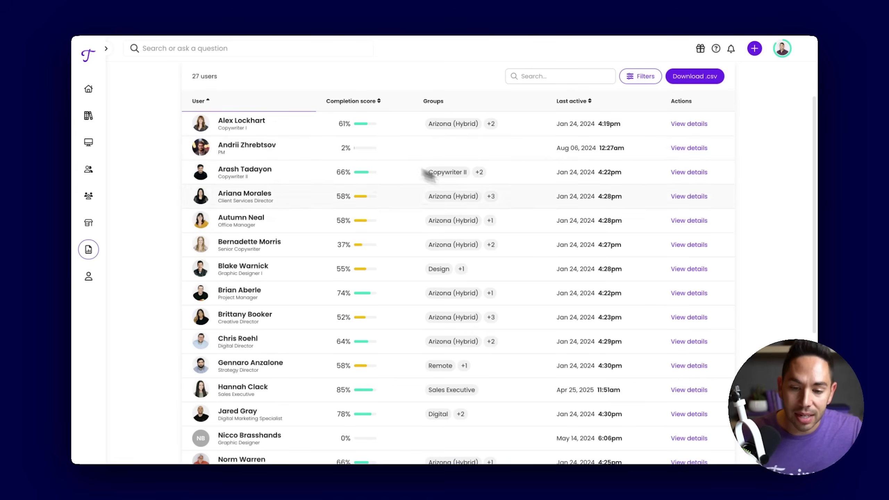
scroll(581, 287, "up", 3)
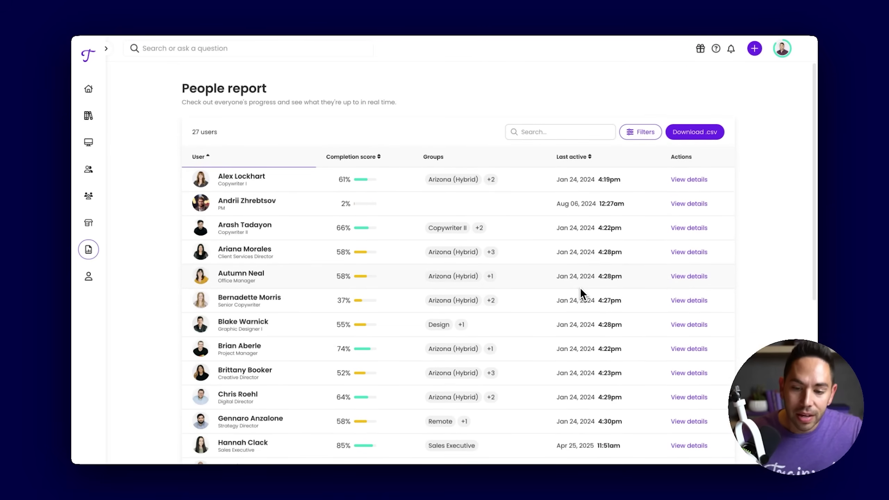
Show the People report filters and browse the Select groups list
left_click(652, 132)
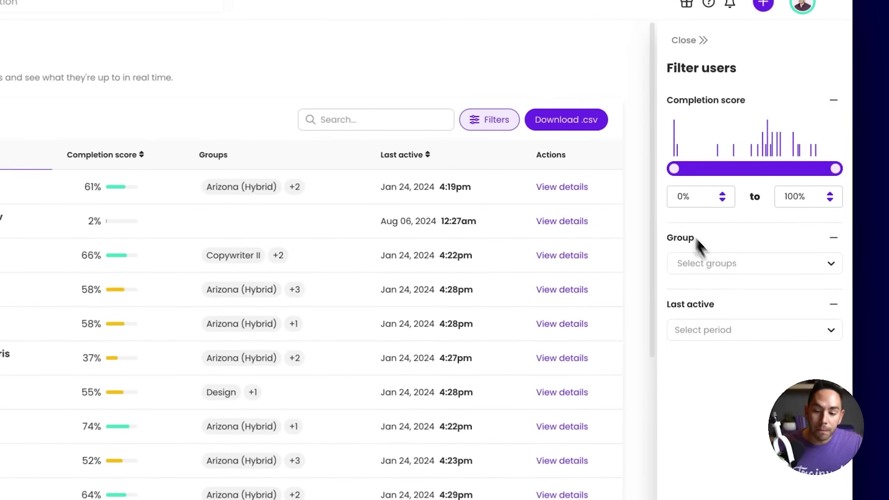
left_click(718, 261)
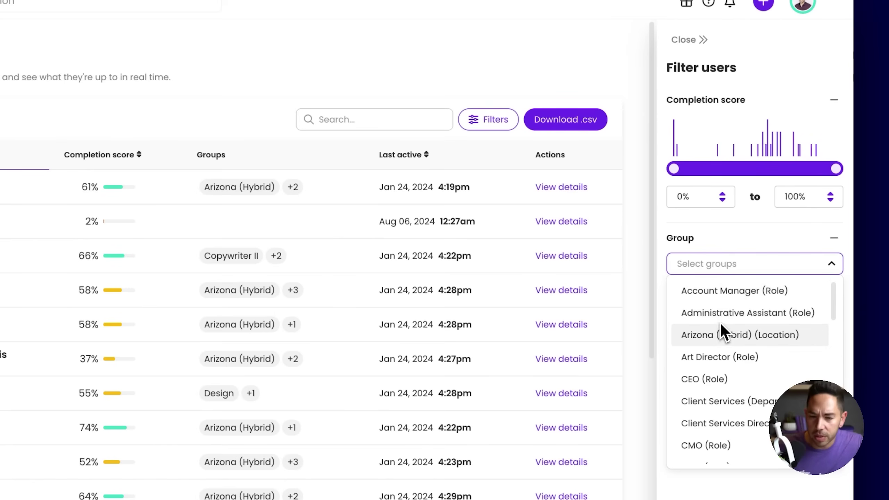
scroll(718, 327, "down", 3)
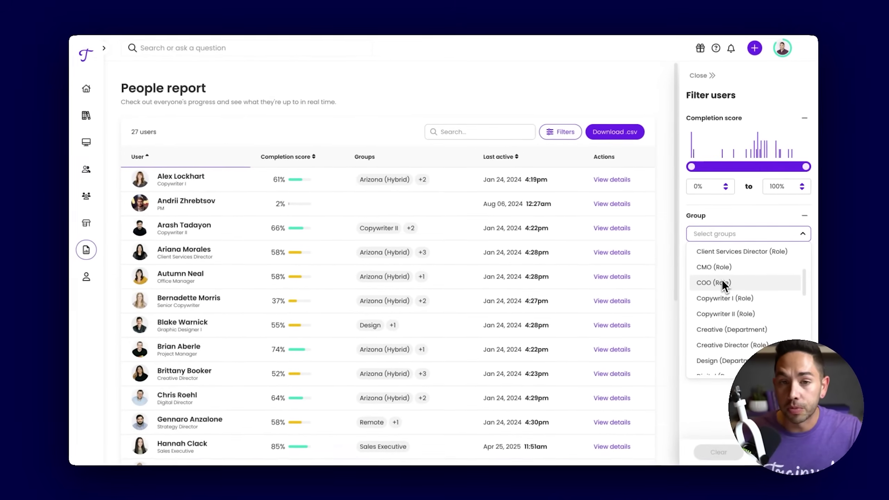
left_click(724, 234)
Open the first Copywriter I user's report and scroll through their 19 subjects
left_click(584, 190)
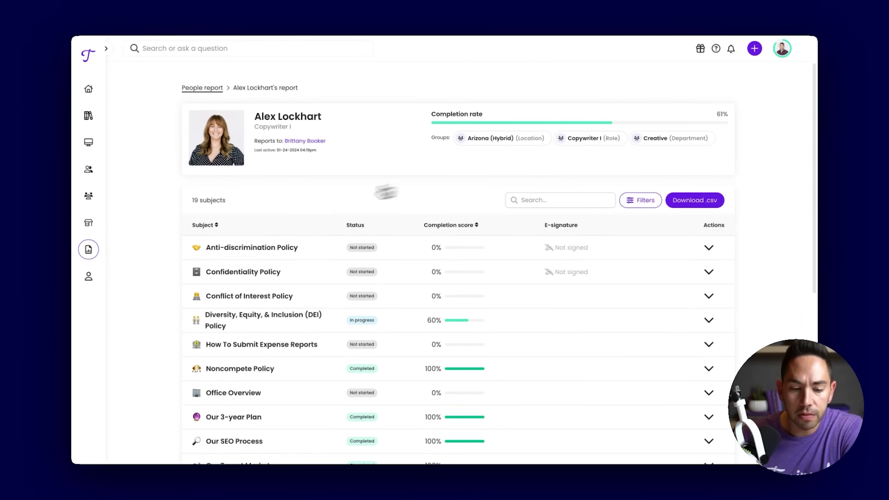
scroll(319, 200, "down", 2)
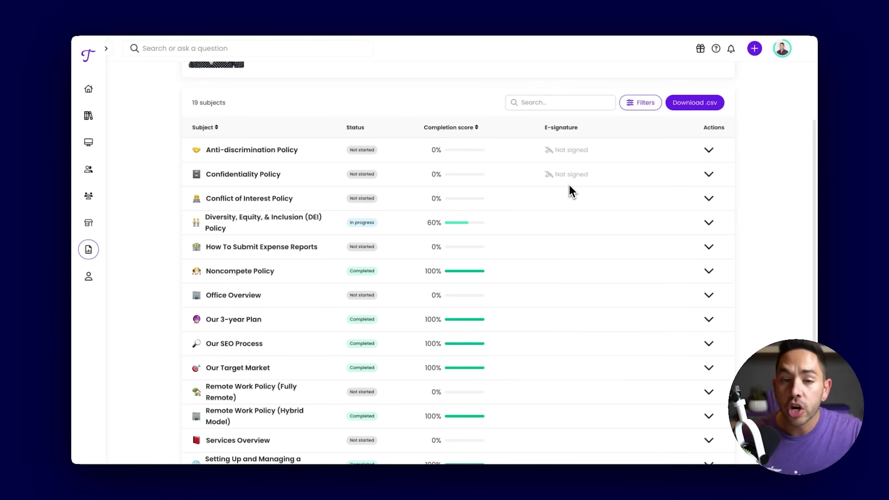
scroll(570, 189, "up", 3)
mouse_move(146, 127)
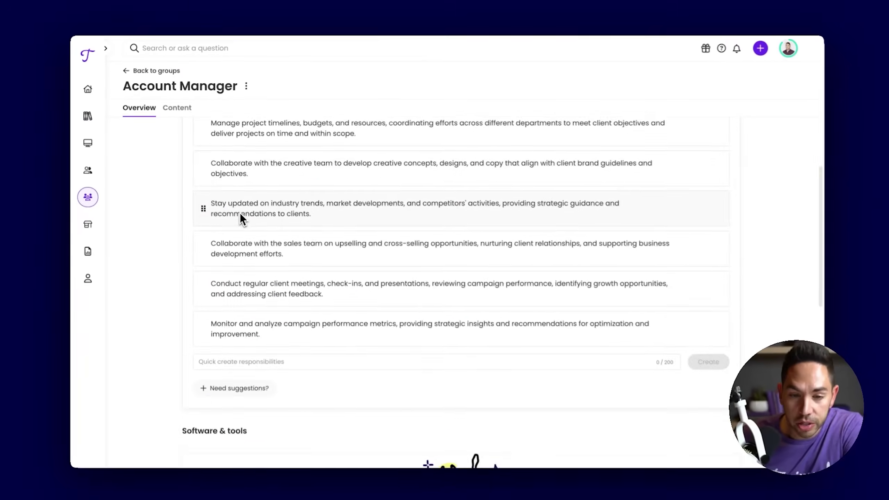
scroll(240, 213, "down", 15)
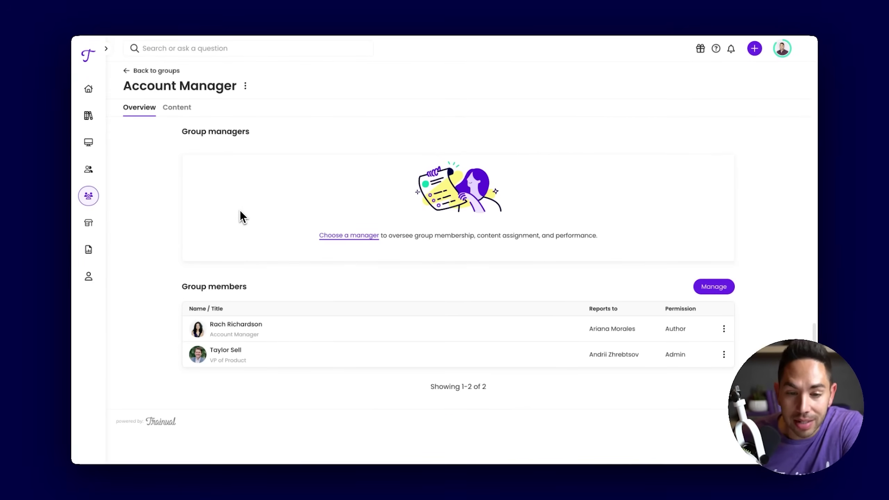
View the Account Manager group's Content tab, then open the People Directory
scroll(240, 211, "up", 15)
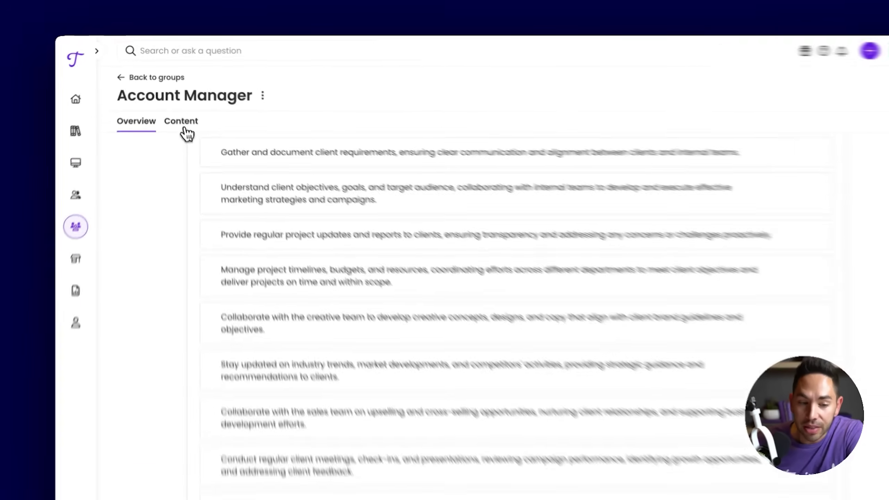
left_click(177, 107)
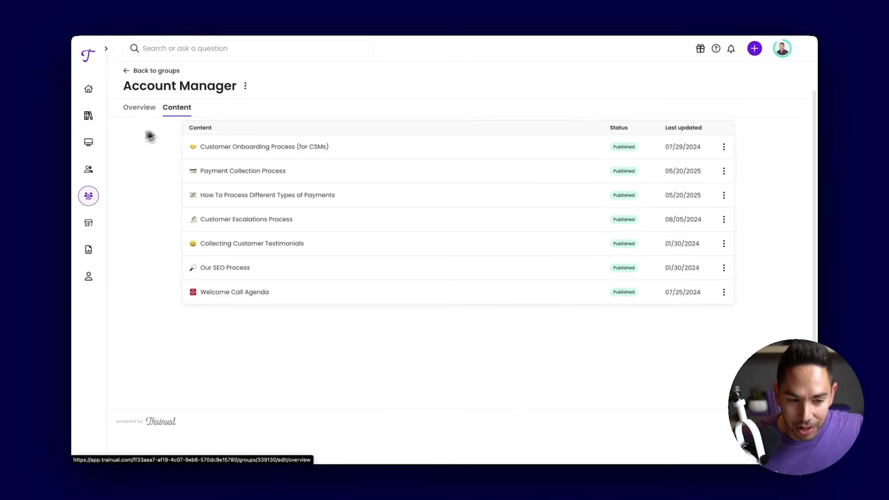
left_click(105, 167)
left_click(113, 188)
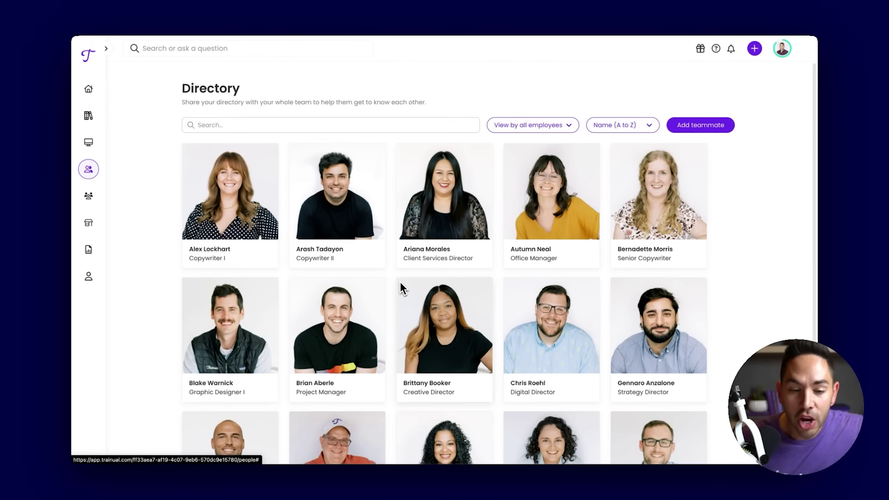
Scroll through the teammate cards in the Directory, then return to Home
scroll(400, 282, "down", 2)
scroll(357, 291, "down", 1)
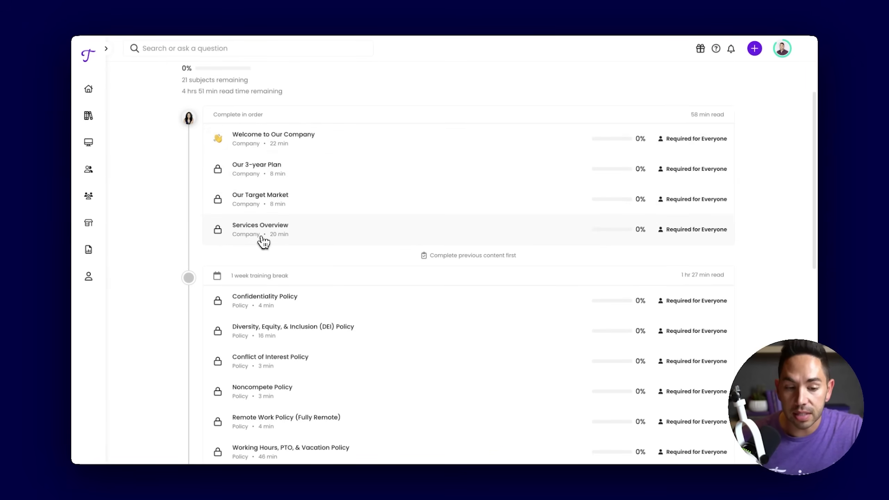
scroll(270, 240, "down", 5)
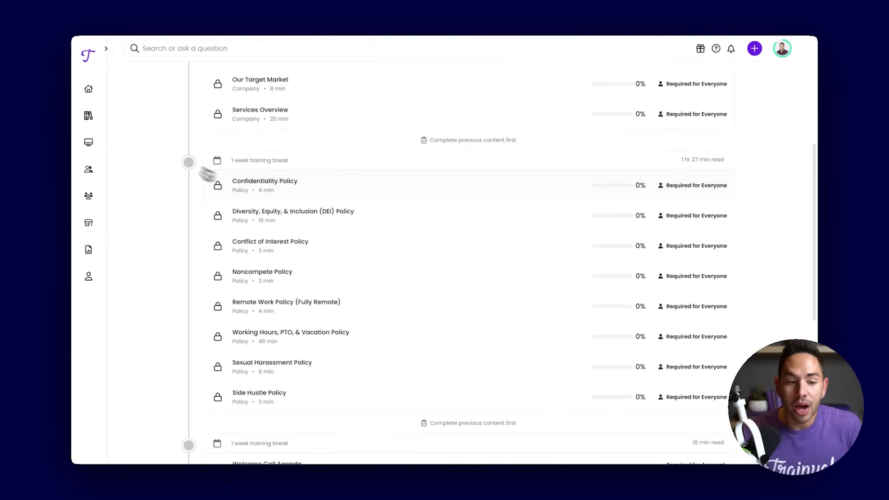
left_click(88, 88)
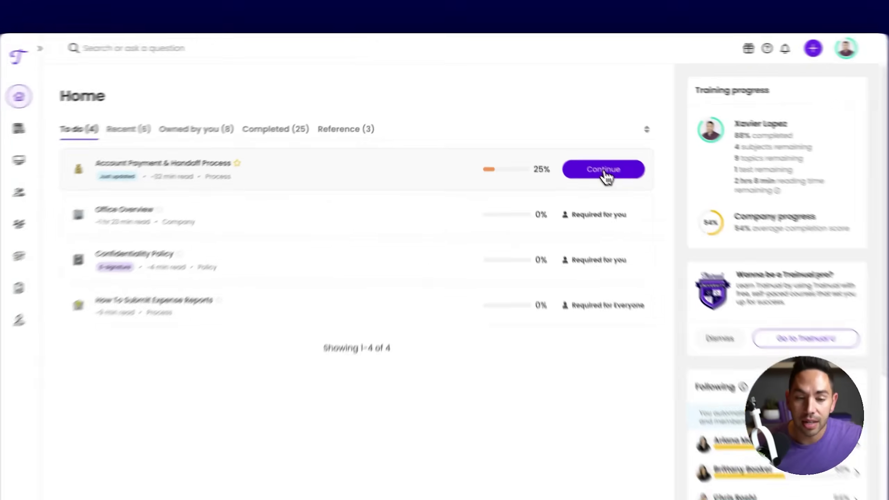
Resume the Account Payment & Handoff Process training at 25% from the To do list
left_click(566, 158)
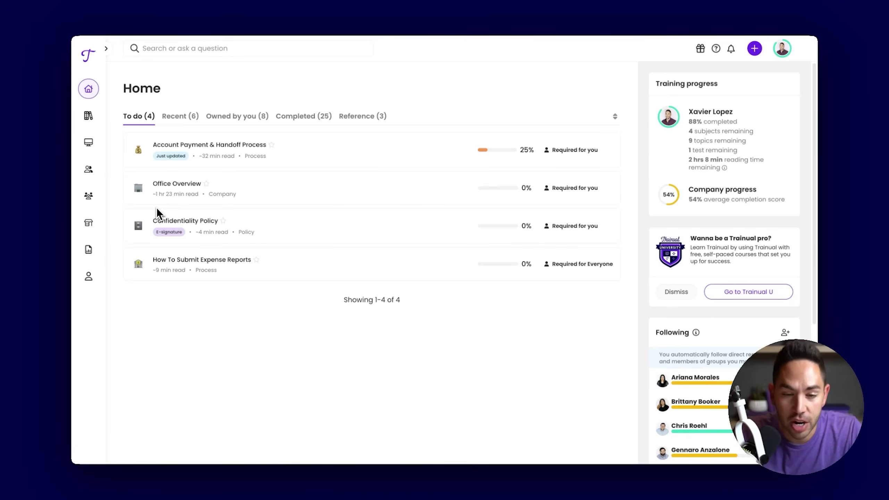
mouse_move(155, 210)
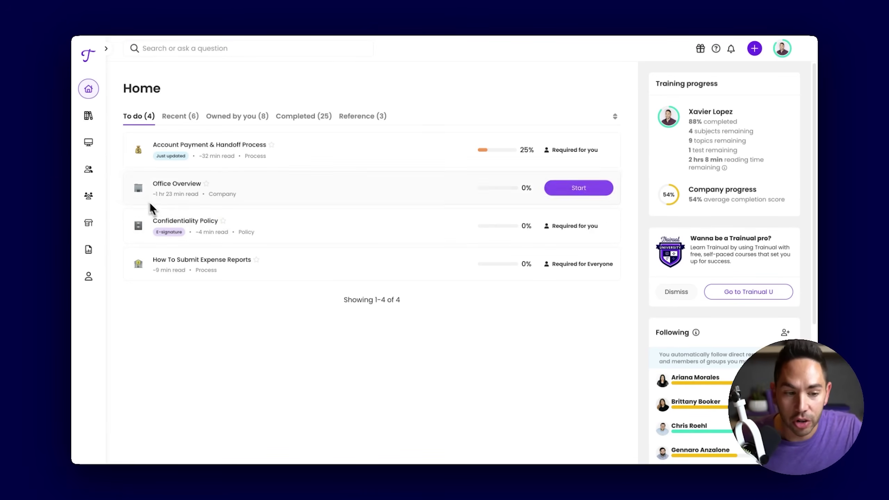
left_click(94, 121)
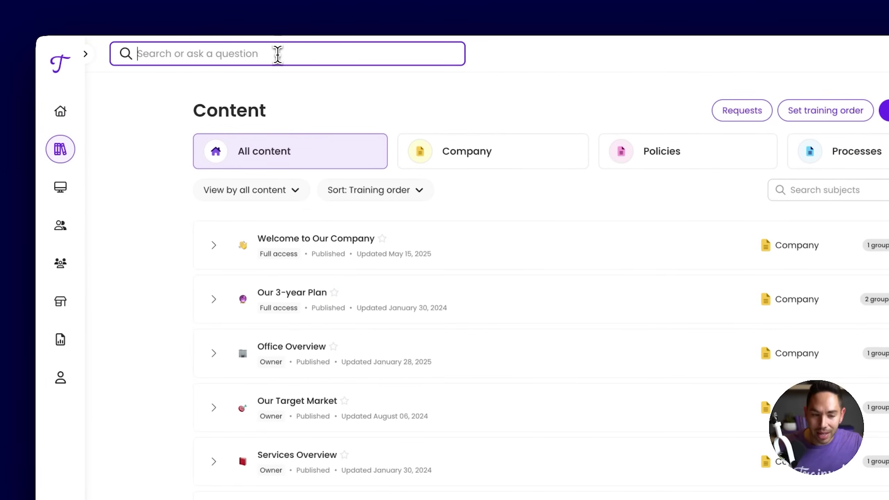
type("what is our account ha")
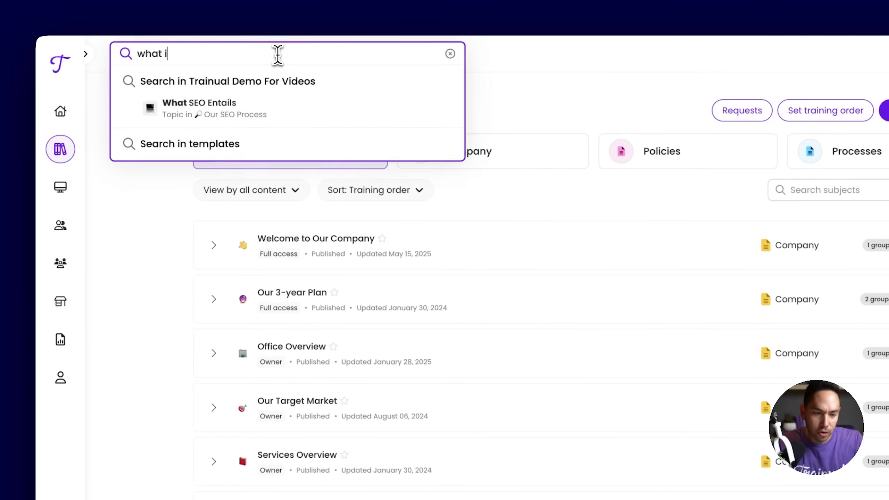
type("nd")
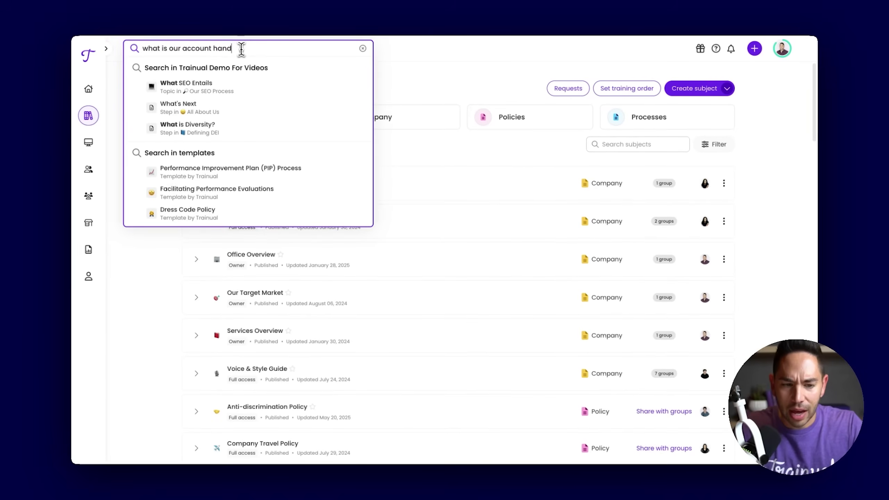
key("Return")
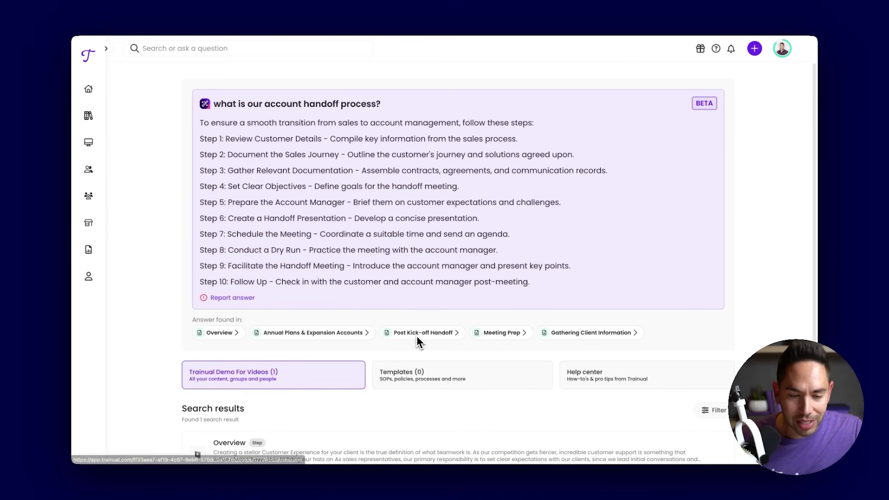
mouse_move(114, 116)
left_click(102, 92)
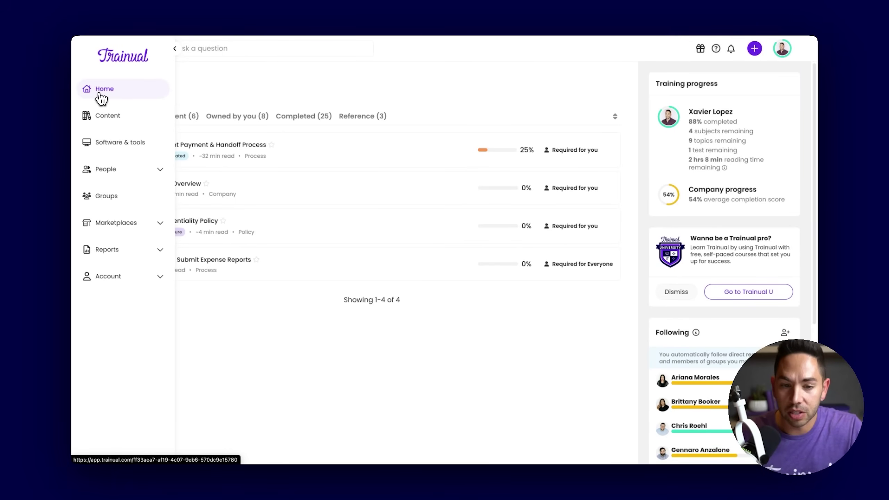
left_click(127, 175)
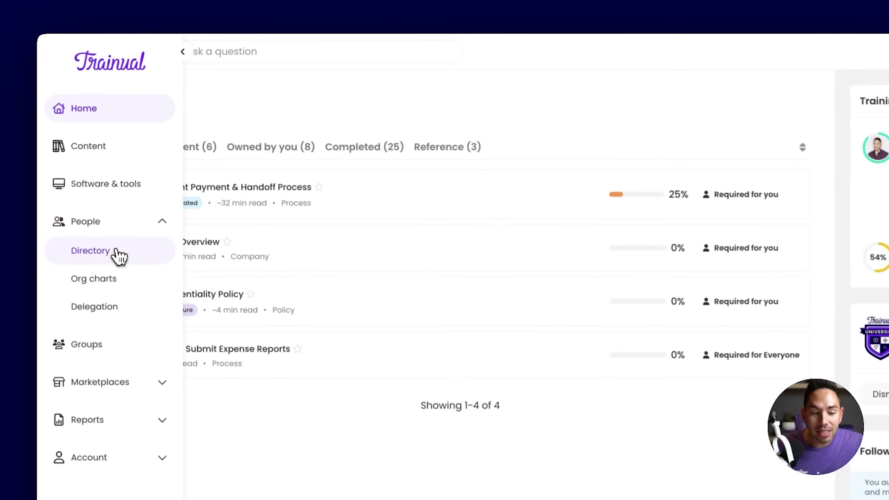
left_click(127, 190)
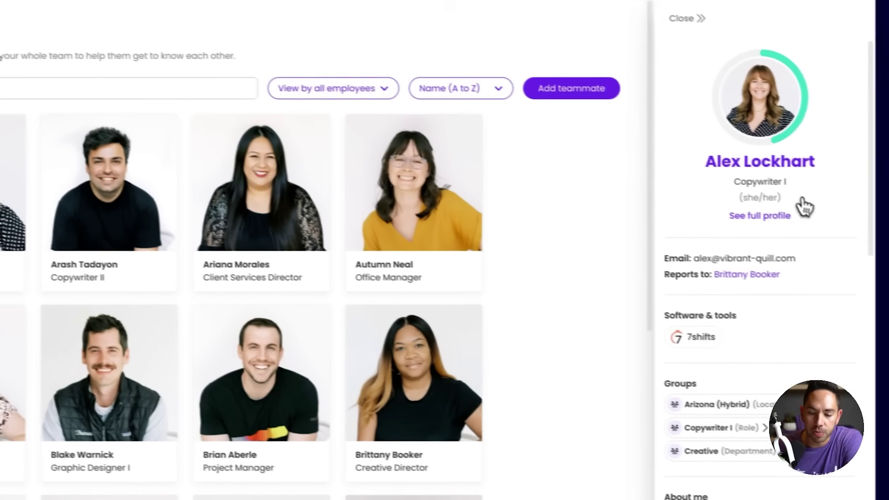
scroll(754, 274, "down", 3)
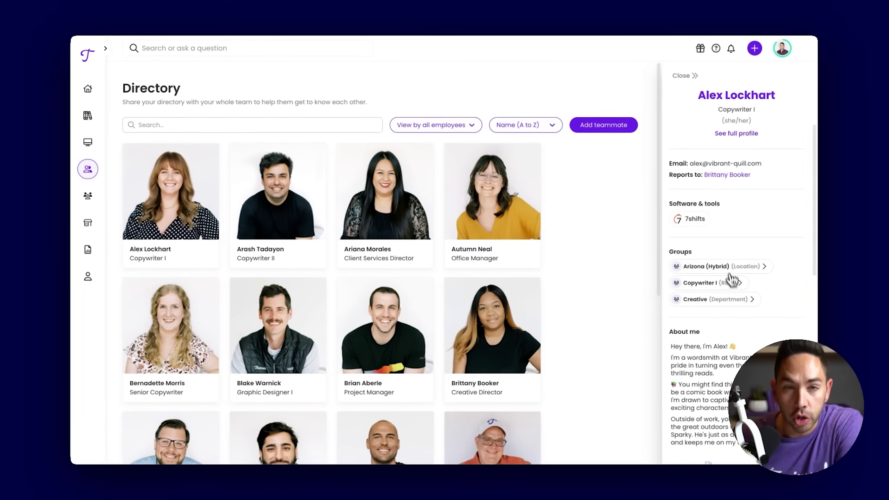
scroll(724, 299, "down", 10)
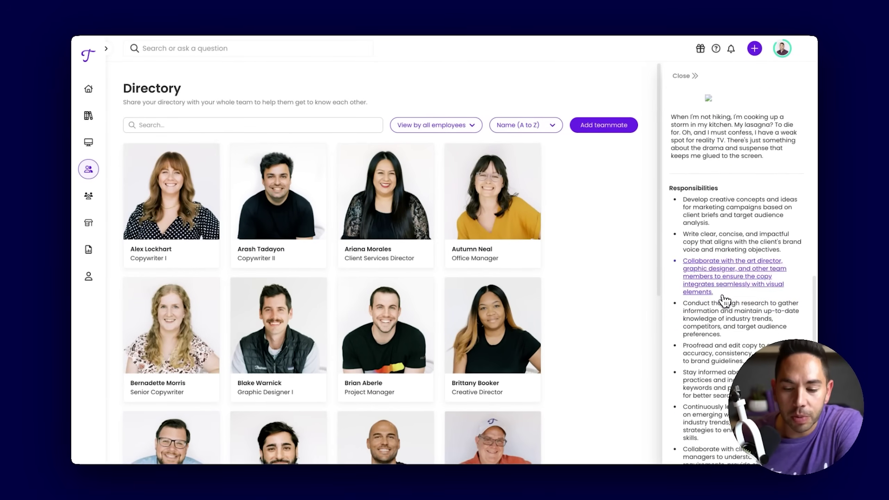